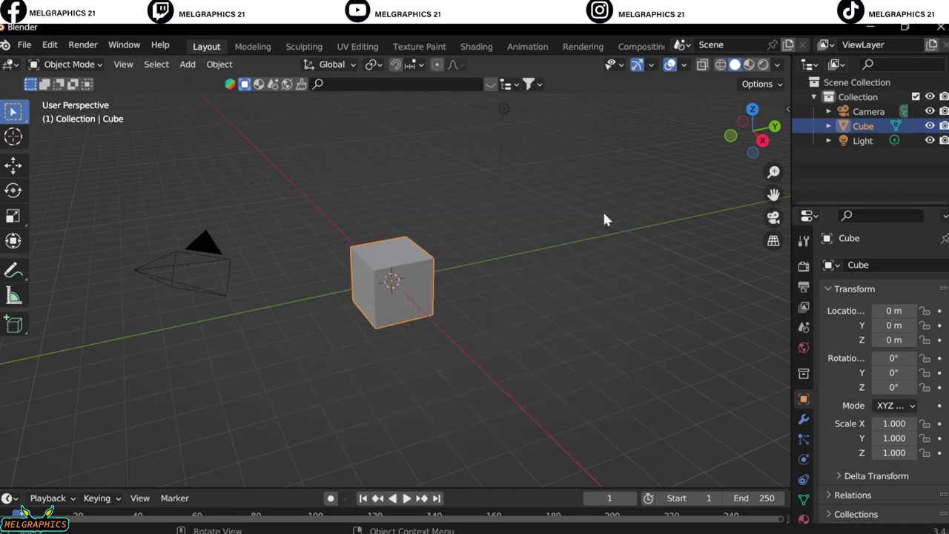
Delete all default scene objects and add a UV sphere at the origin.
{"action": "key", "text": "a"}
{"action": "key", "text": "Delete"}
{"action": "key", "text": "KP_5"}
{"action": "key", "text": "KP_1"}
{"action": "key", "text": "shift+a"}
{"action": "left_click", "coordinate": [647, 290]}
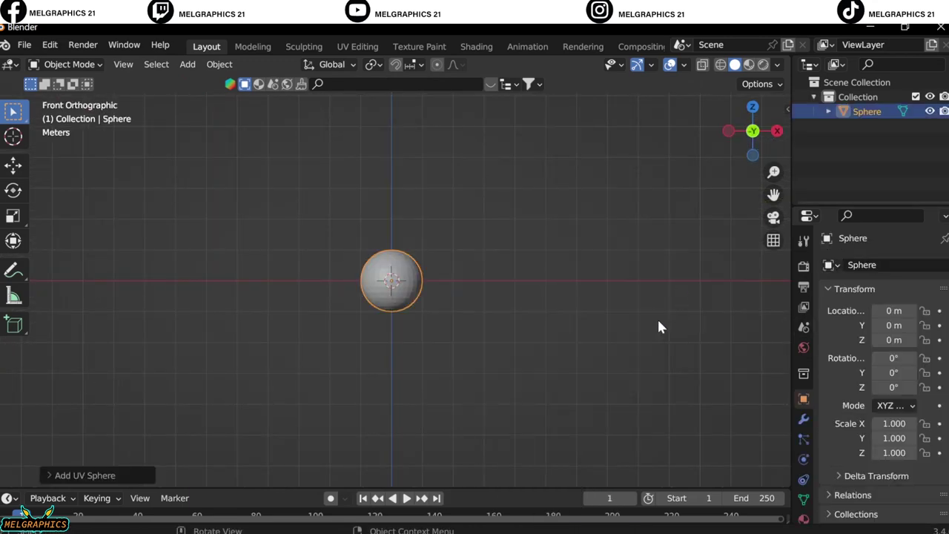
Put the sphere into Sculpt Mode with the Grab brush active.
{"action": "scroll", "coordinate": [337, 308], "scroll_direction": "up", "scroll_amount": 5}
{"action": "key", "text": "ctrl+Tab"}
{"action": "key", "text": "Return"}
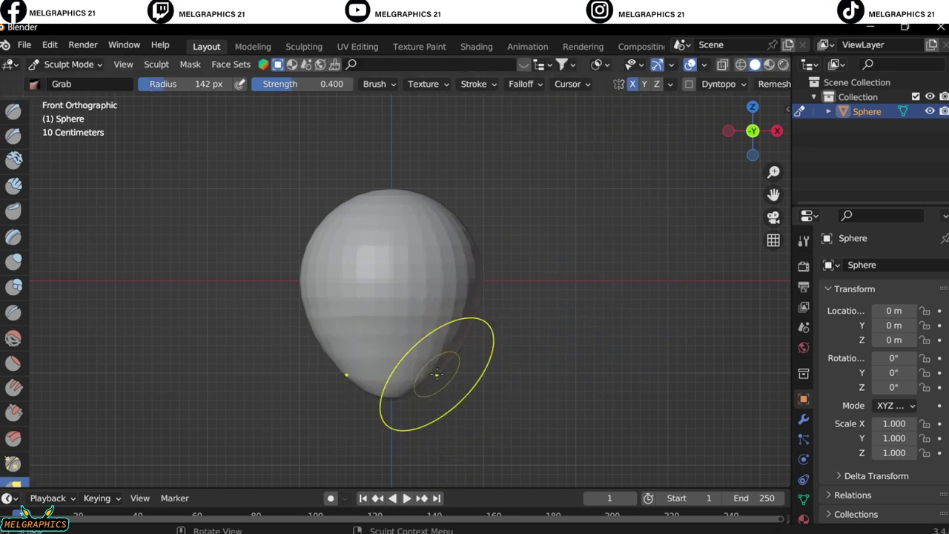
{"action": "key", "text": "KP_3"}
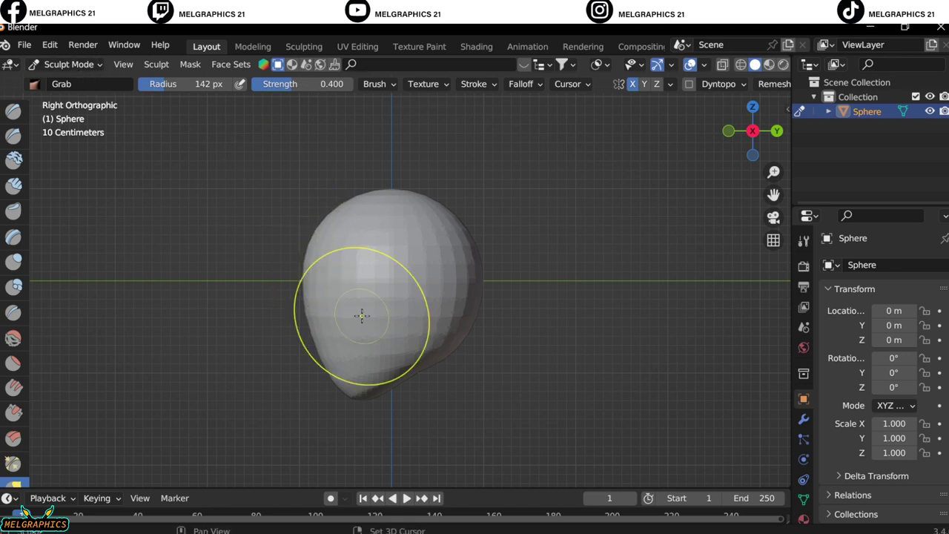
{"action": "key", "text": "f"}
{"action": "key", "text": "Escape"}
{"action": "left_click", "coordinate": [69, 64]}
{"action": "left_click", "coordinate": [52, 95]}
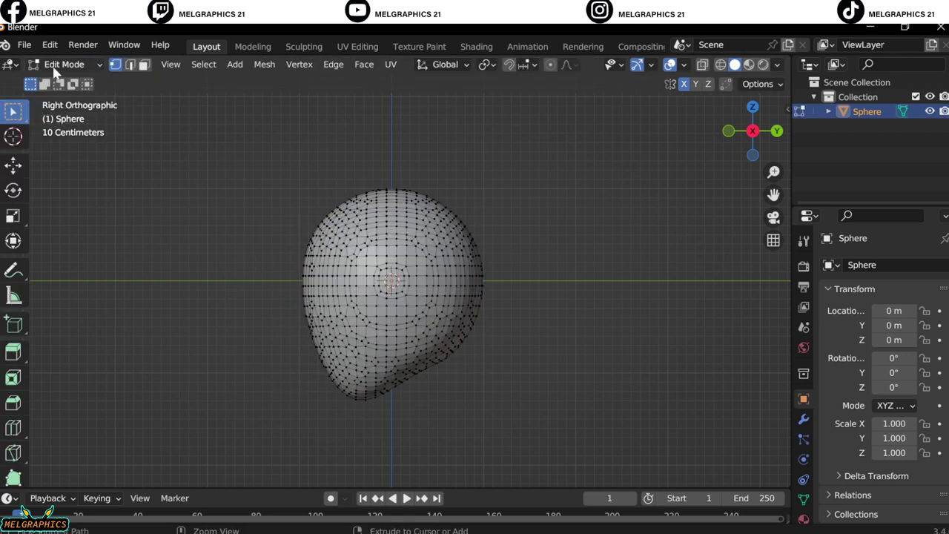
{"action": "key", "text": "Tab"}
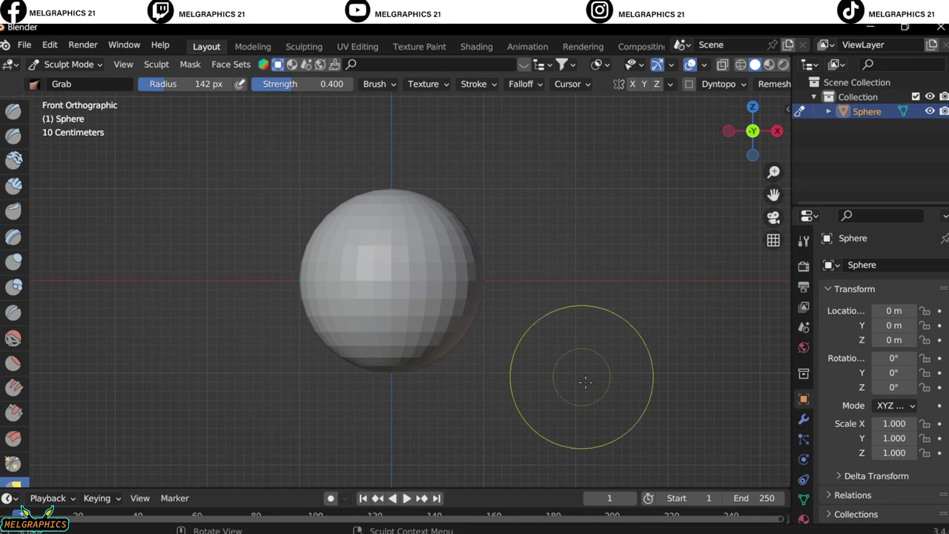
Pull the sphere's bottom down with Grab into an egg-shaped head, then return to Object Mode.
{"action": "left_click_drag", "start_coordinate": [392, 380], "coordinate": [392, 412]}
{"action": "key", "text": "KP_3"}
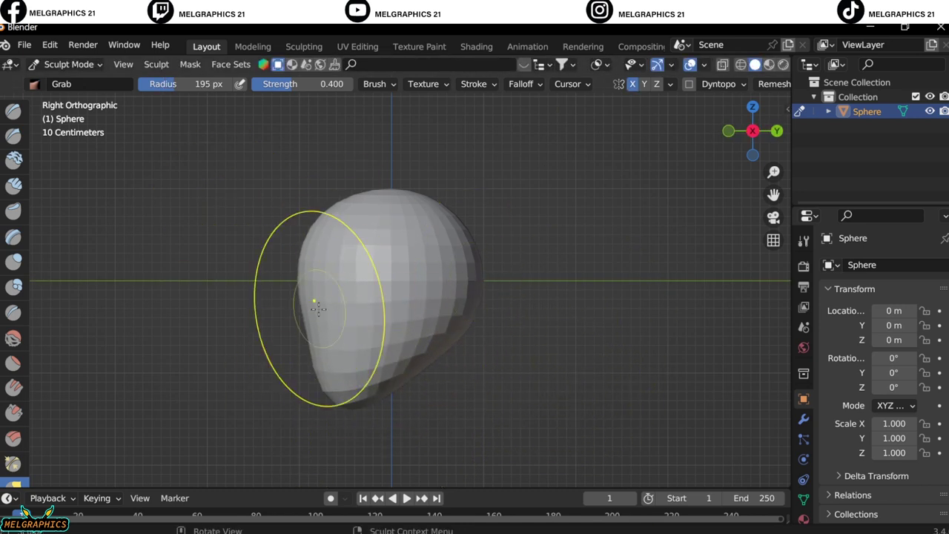
{"action": "key", "text": "KP_1"}
{"action": "left_click", "coordinate": [69, 63]}
{"action": "left_click", "coordinate": [71, 79]}
{"action": "key", "text": "shift+s"}
Undo an accidentally added sphere and switch the head back into Sculpt Mode.
{"action": "key", "text": "shift+a"}
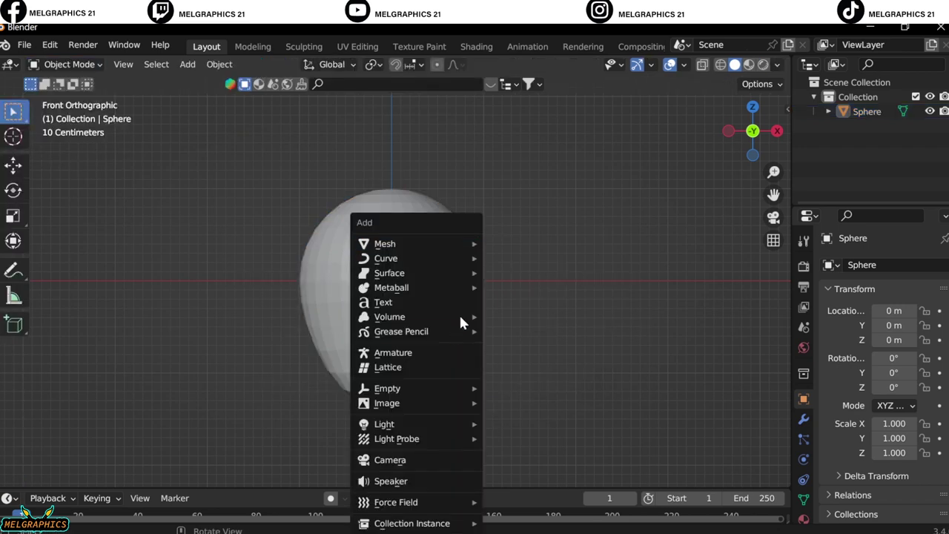
{"action": "left_click", "coordinate": [480, 345]}
{"action": "key", "text": "ctrl+z"}
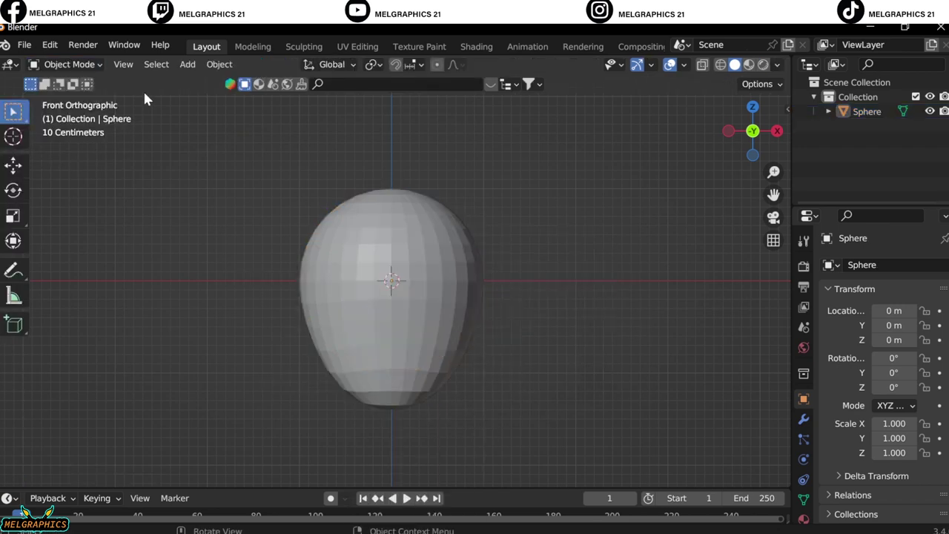
{"action": "left_click", "coordinate": [68, 64]}
{"action": "left_click", "coordinate": [74, 110]}
{"action": "scroll", "coordinate": [542, 278], "scroll_direction": "up", "scroll_amount": 5}
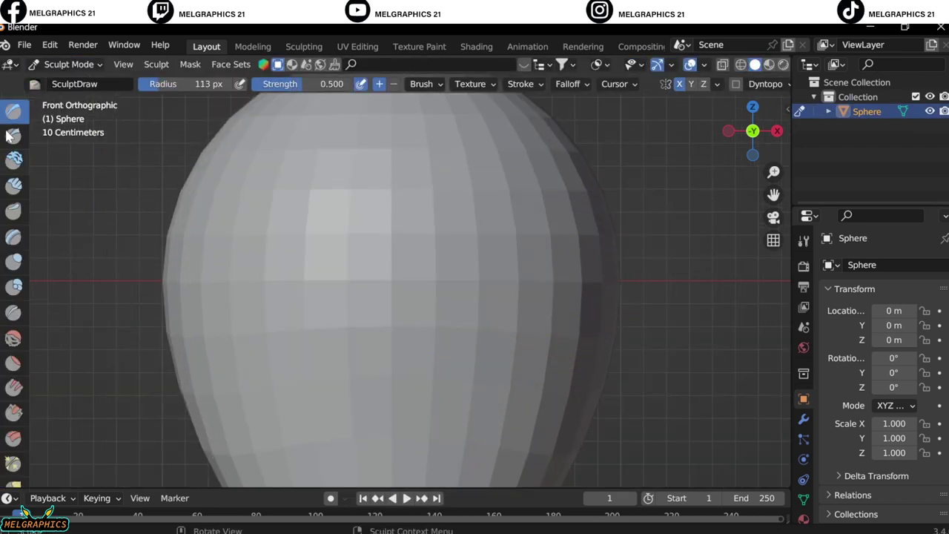
From Front view, enlarge the Draw Sharp brush radius to carve the two eye sockets, then return to Object Mode.
{"action": "middle_click_drag", "start_coordinate": [530, 311], "coordinate": [492, 258]}
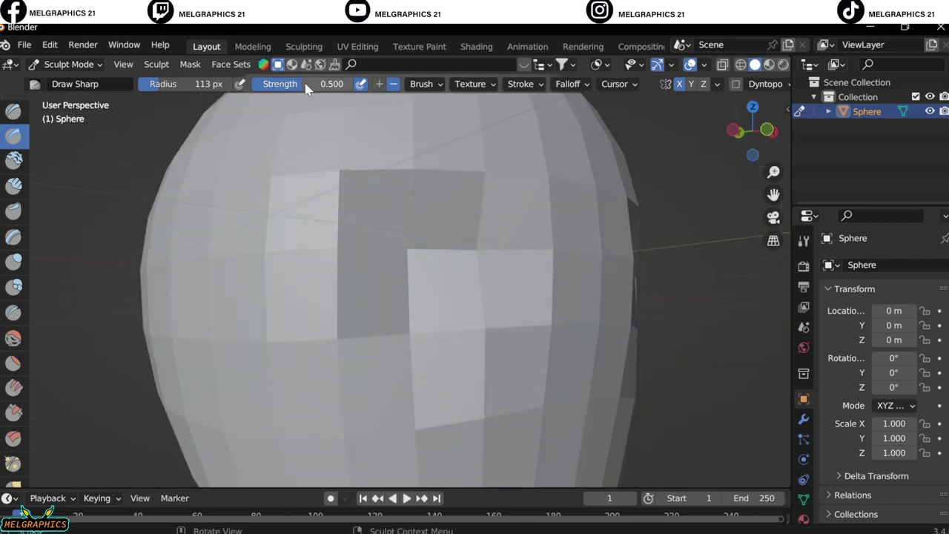
{"action": "key", "text": "KP_1"}
{"action": "key", "text": "f"}
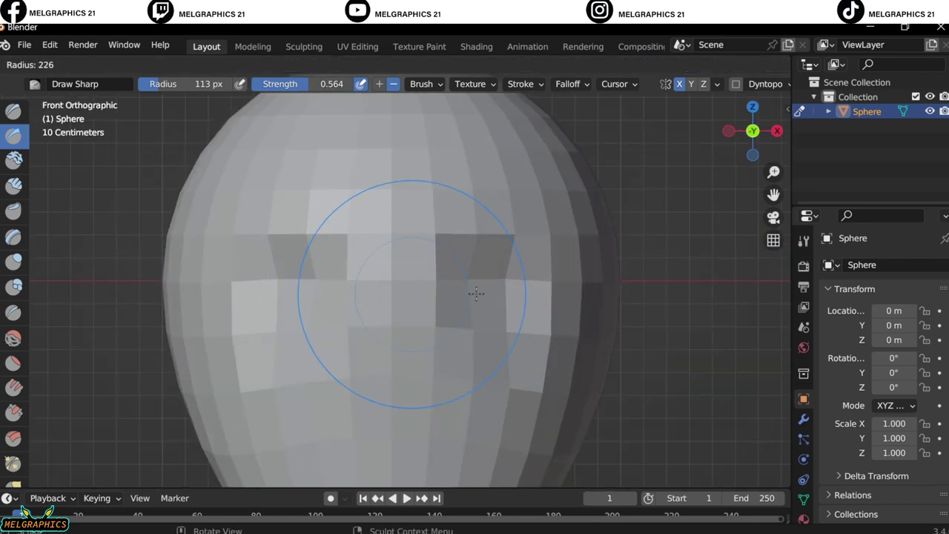
{"action": "left_click", "coordinate": [280, 334]}
{"action": "key", "text": "ctrl+Tab"}
Add a small trial eye sphere and place it over the right eye socket.
{"action": "key", "text": "shift+a"}
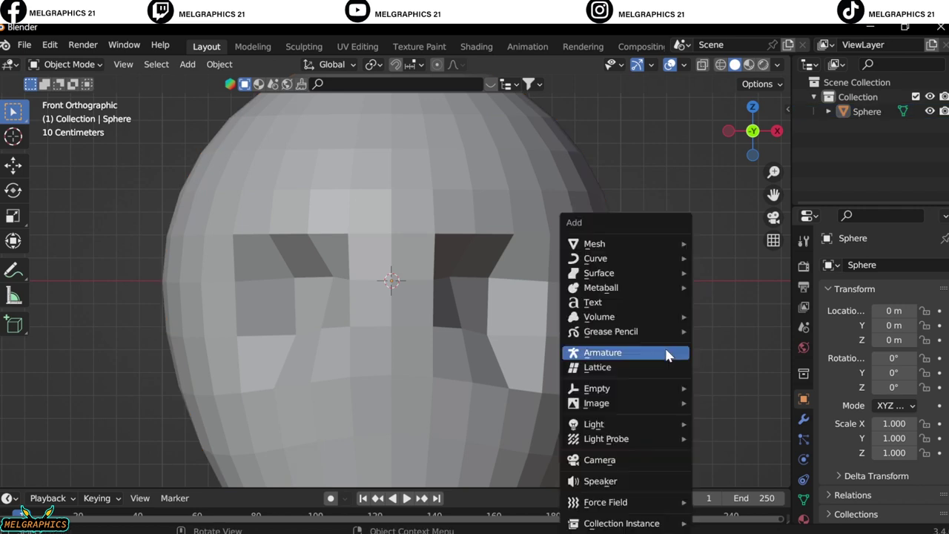
{"action": "left_click", "coordinate": [663, 353]}
{"action": "key", "text": "s"}
{"action": "left_click", "coordinate": [479, 286]}
{"action": "key", "text": "g"}
{"action": "left_click", "coordinate": [560, 306]}
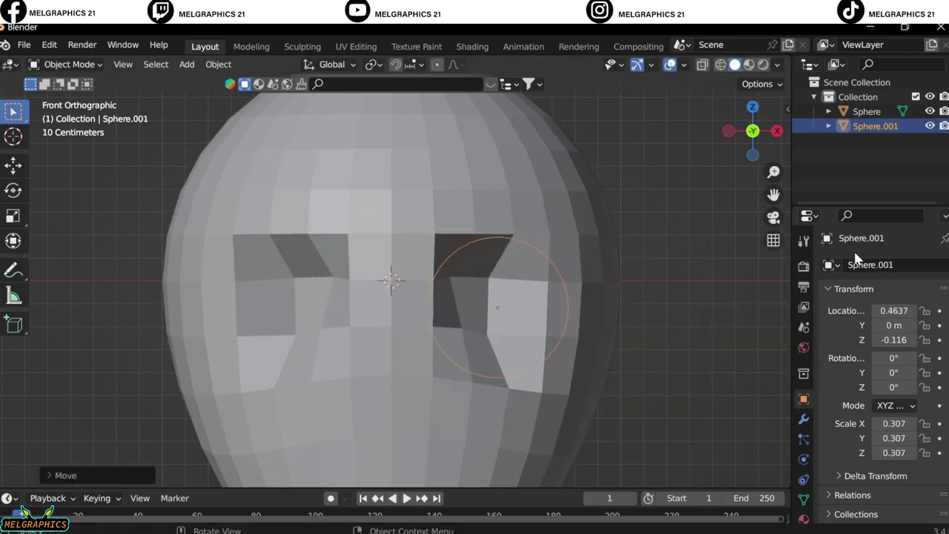
{"action": "key", "text": "n"}
{"action": "key", "text": "g"}
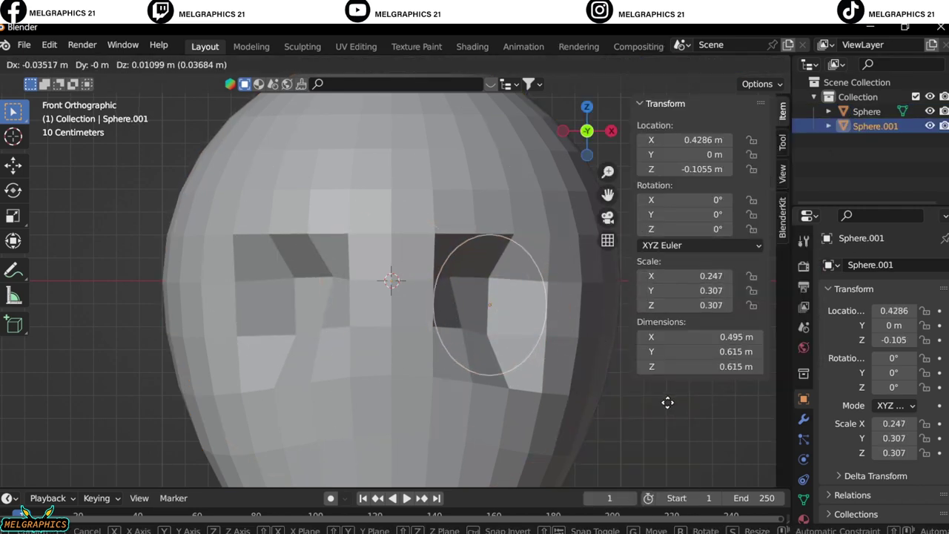
{"action": "left_click", "coordinate": [668, 399]}
Adjust the trial eye's depth and height, then undo everything back to the plain head.
{"action": "key", "text": "KP_3"}
{"action": "key", "text": "g"}
{"action": "key", "text": "y"}
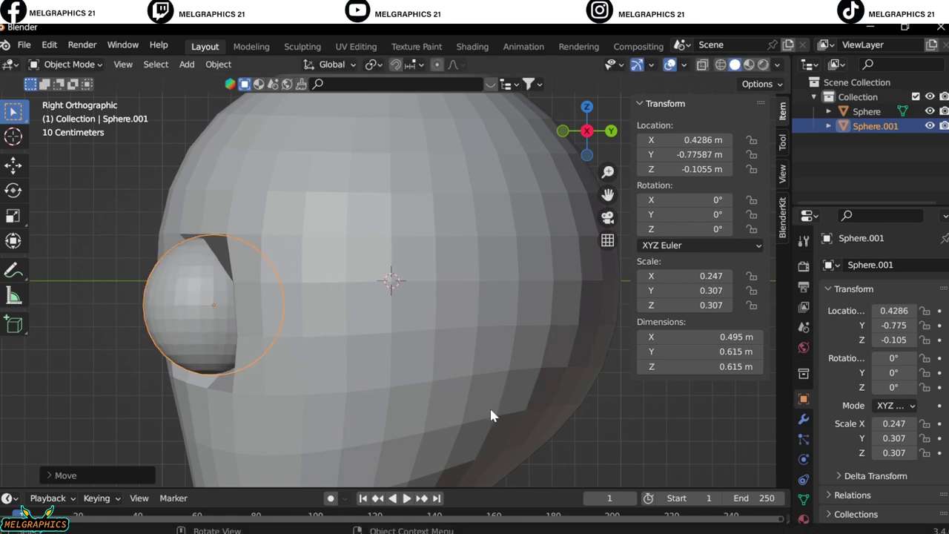
{"action": "key", "text": "z"}
{"action": "left_click", "coordinate": [488, 413]}
{"action": "key", "text": "KP_1"}
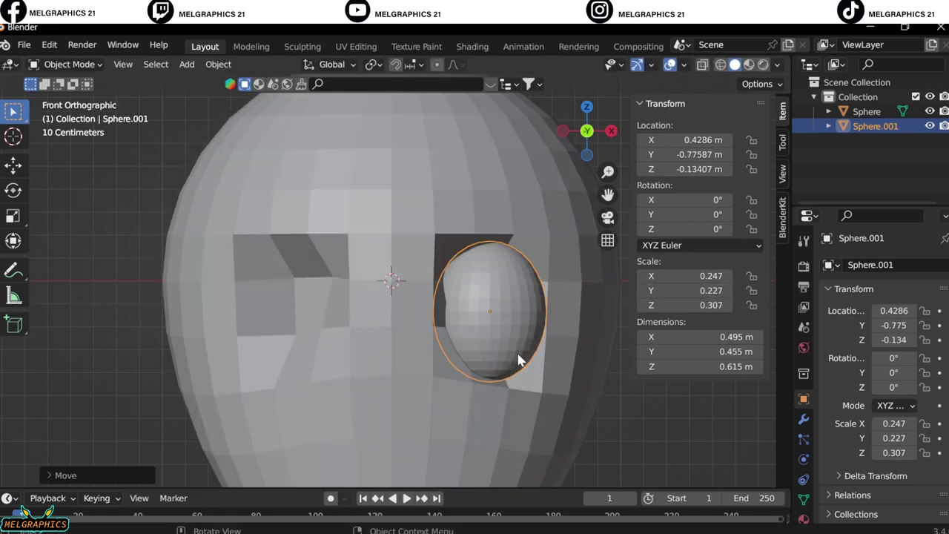
{"action": "key", "text": "g"}
{"action": "left_click", "coordinate": [667, 395]}
{"action": "key", "text": "ctrl+z"}
{"action": "key", "text": "ctrl+z"}
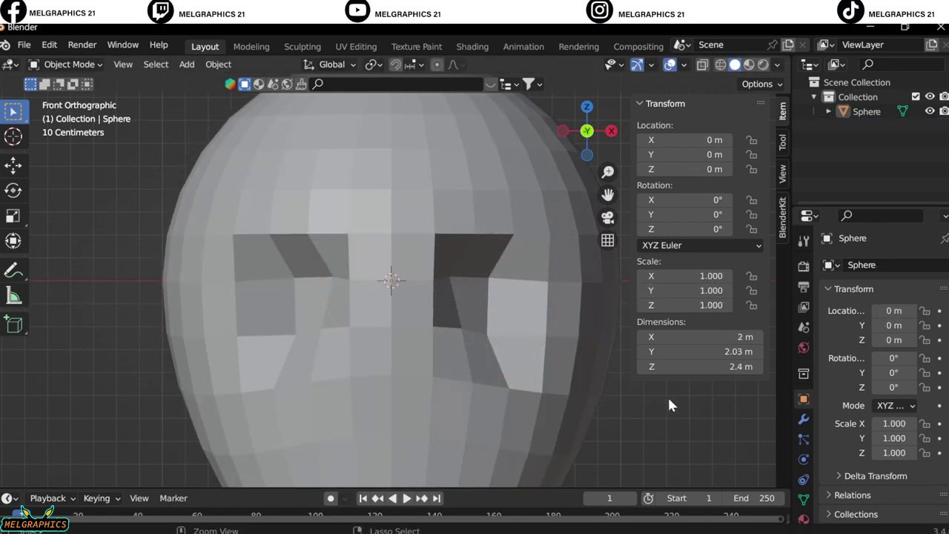
{"action": "key", "text": "ctrl+z"}
{"action": "key", "text": "ctrl+z"}
Add a UV sphere scaled to 0.278 and place it right of centre on the face.
{"action": "left_click", "coordinate": [74, 65]}
{"action": "left_click", "coordinate": [66, 82]}
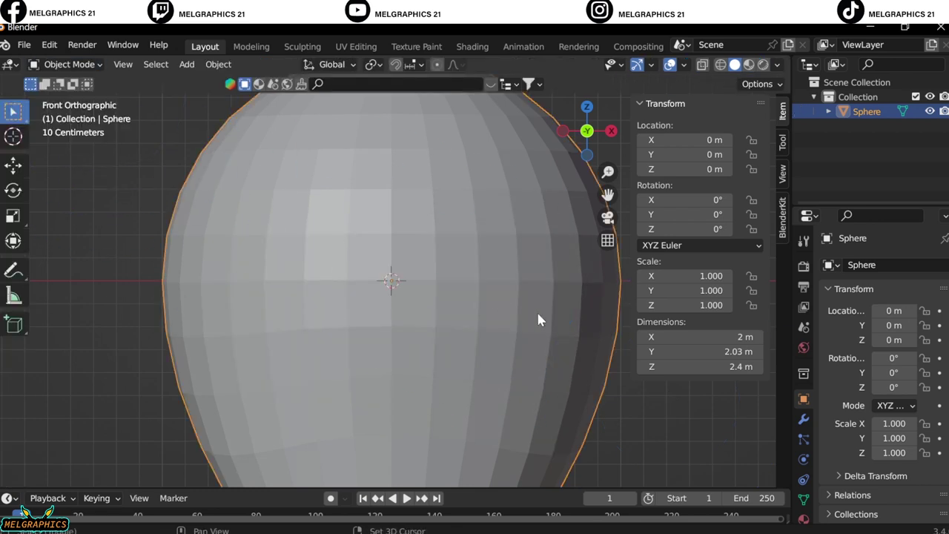
{"action": "key", "text": "shift+a"}
{"action": "left_click", "coordinate": [608, 288]}
{"action": "key", "text": "s"}
{"action": "left_click", "coordinate": [549, 260]}
{"action": "key", "text": "g"}
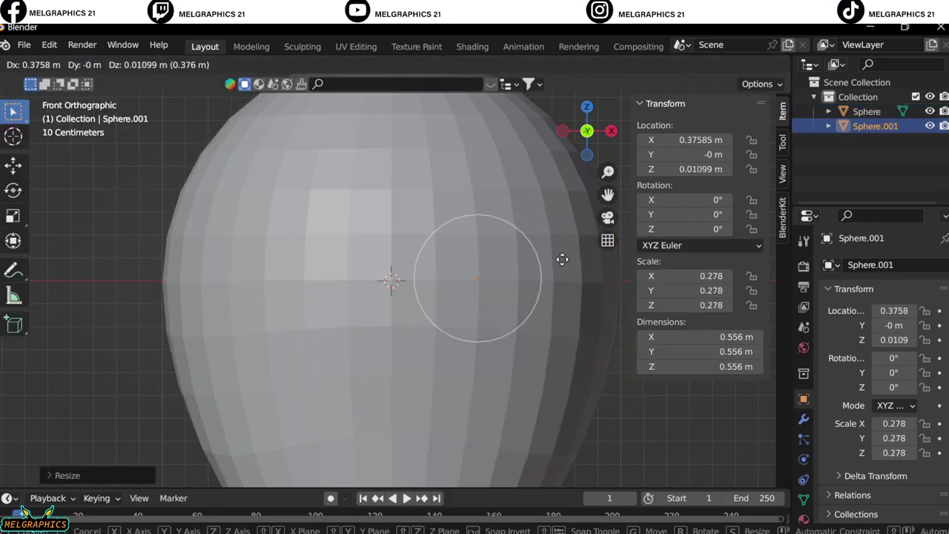
{"action": "left_click", "coordinate": [612, 259]}
From the side, move the eye sphere forward along Y and flatten it front to back.
{"action": "key", "text": "KP_3"}
{"action": "key", "text": "g"}
{"action": "key", "text": "y"}
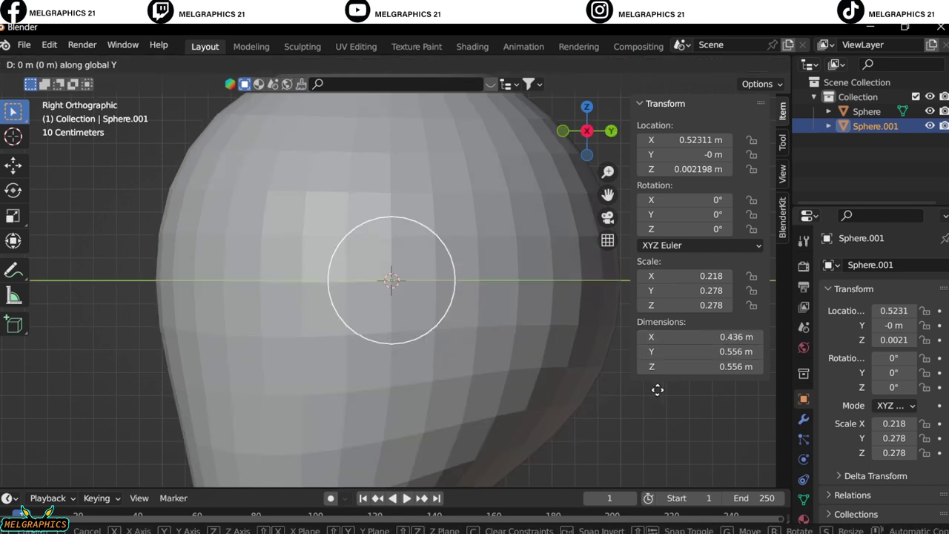
{"action": "left_click", "coordinate": [486, 394]}
{"action": "left_click_drag", "start_coordinate": [671, 290], "coordinate": [649, 290]}
{"action": "key", "text": "g"}
{"action": "key", "text": "y"}
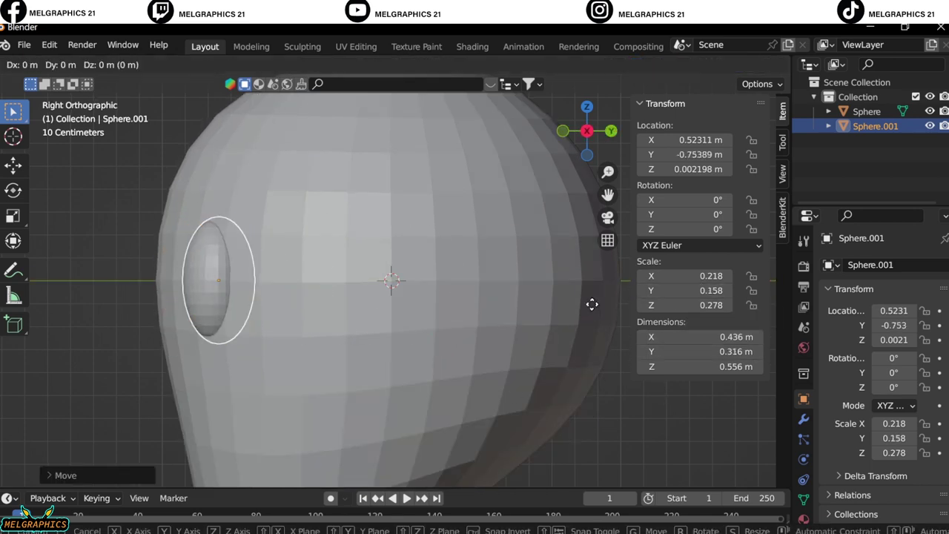
{"action": "left_click", "coordinate": [646, 422]}
Fine-tune the eye's X position and depth so it sits proud of the face.
{"action": "key", "text": "KP_1"}
{"action": "key", "text": "g"}
{"action": "key", "text": "x"}
{"action": "left_click", "coordinate": [564, 305]}
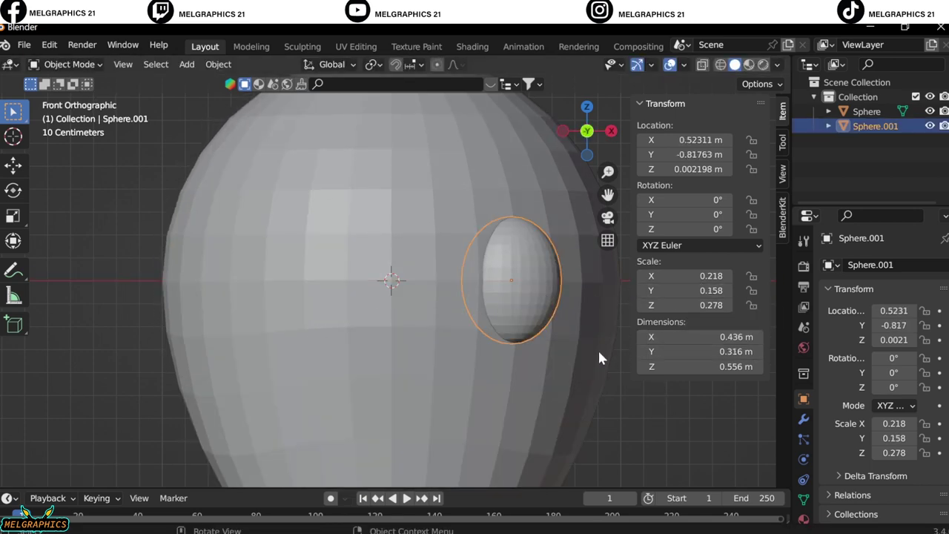
{"action": "key", "text": "g"}
{"action": "key", "text": "y"}
{"action": "left_click", "coordinate": [660, 404]}
{"action": "middle_click_drag", "start_coordinate": [660, 404], "coordinate": [506, 412]}
{"action": "key", "text": "KP_3"}
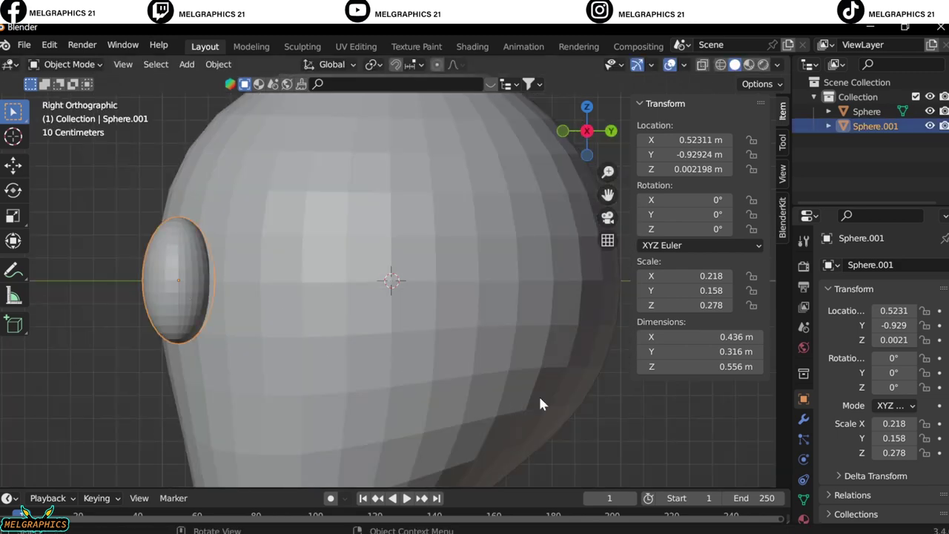
{"action": "key", "text": "KP_1"}
{"action": "middle_click_drag", "start_coordinate": [617, 299], "coordinate": [468, 317], "text": "shift"}
In Edit Mode, delete the lower half of the eye sphere's faces to leave a half-dome.
{"action": "left_click", "coordinate": [468, 323]}
{"action": "left_click", "coordinate": [74, 65]}
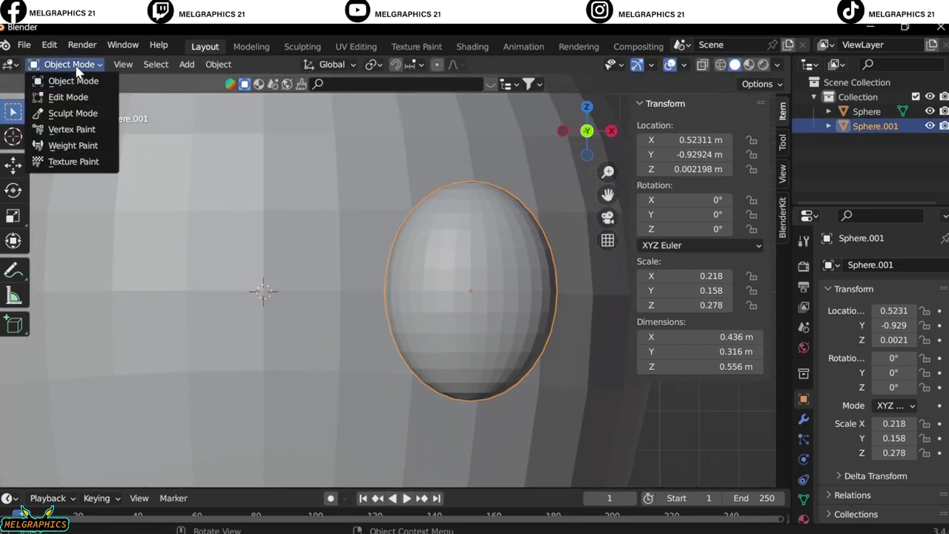
{"action": "left_click", "coordinate": [67, 98]}
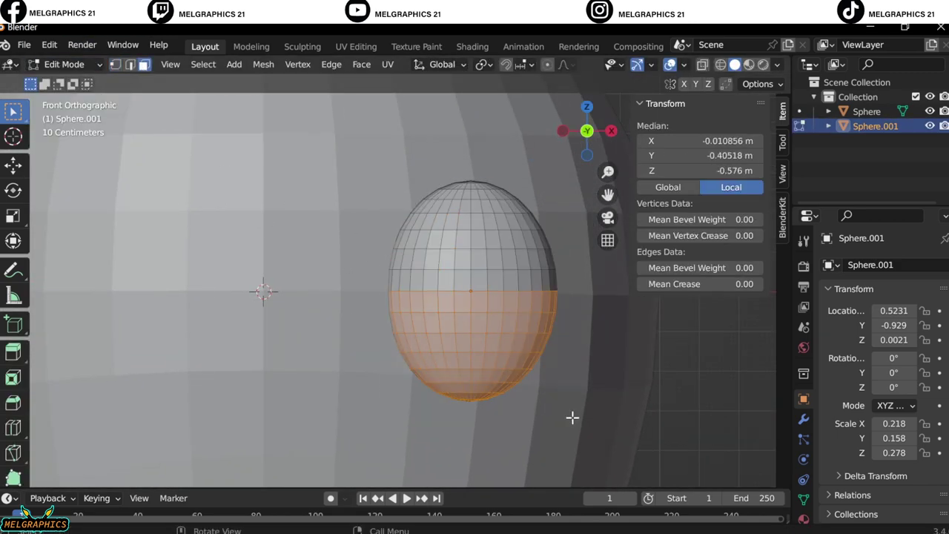
{"action": "key", "text": "x"}
{"action": "left_click", "coordinate": [557, 388]}
{"action": "left_click_drag", "start_coordinate": [388, 296], "coordinate": [636, 420]}
Back in Object Mode, add another UV sphere at the eye position.
{"action": "key", "text": "shift+a"}
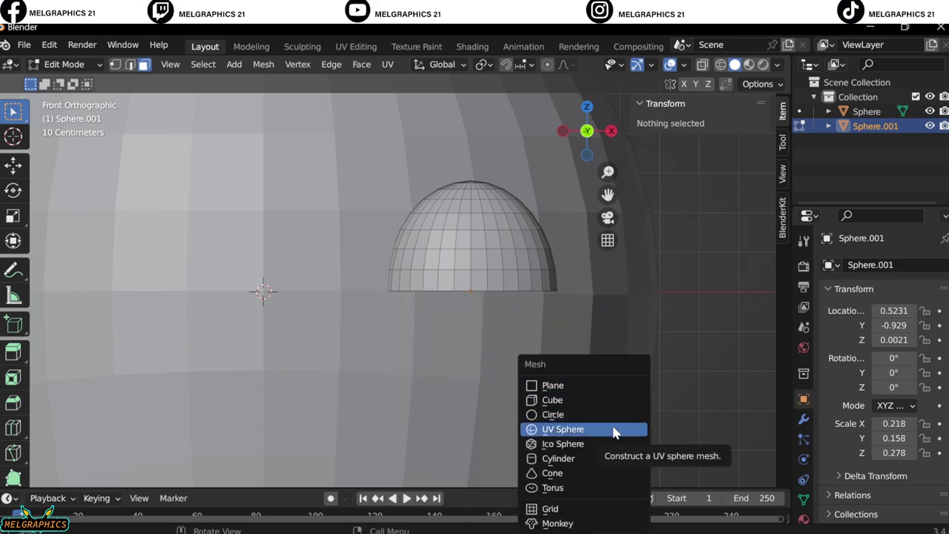
{"action": "left_click", "coordinate": [614, 429]}
{"action": "scroll", "coordinate": [519, 356], "scroll_direction": "down", "scroll_amount": 5}
{"action": "key", "text": "ctrl+z"}
{"action": "key", "text": "Tab"}
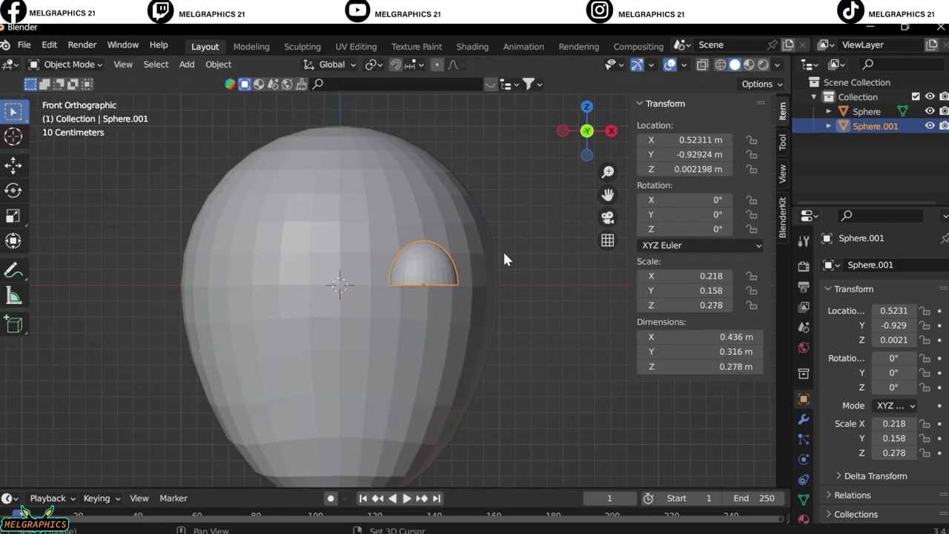
{"action": "key", "text": "shift+a"}
{"action": "left_click", "coordinate": [574, 286]}
Scale the new sphere Sphere.002 to 0.28 and move it in depth along Y.
{"action": "key", "text": "s"}
{"action": "left_click", "coordinate": [504, 299]}
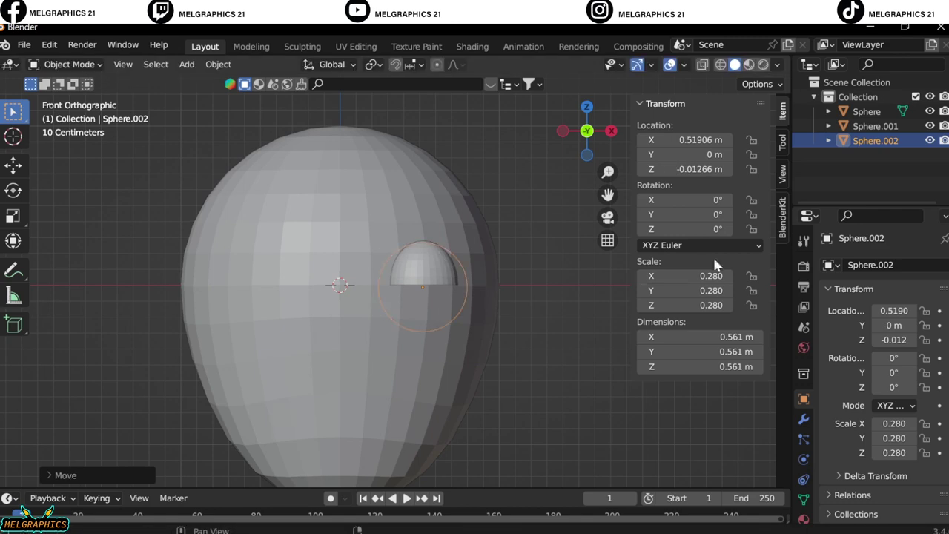
{"action": "scroll", "coordinate": [476, 291], "scroll_direction": "up", "scroll_amount": 5}
{"action": "key", "text": "g"}
{"action": "middle_click_drag", "start_coordinate": [483, 297], "coordinate": [487, 326]}
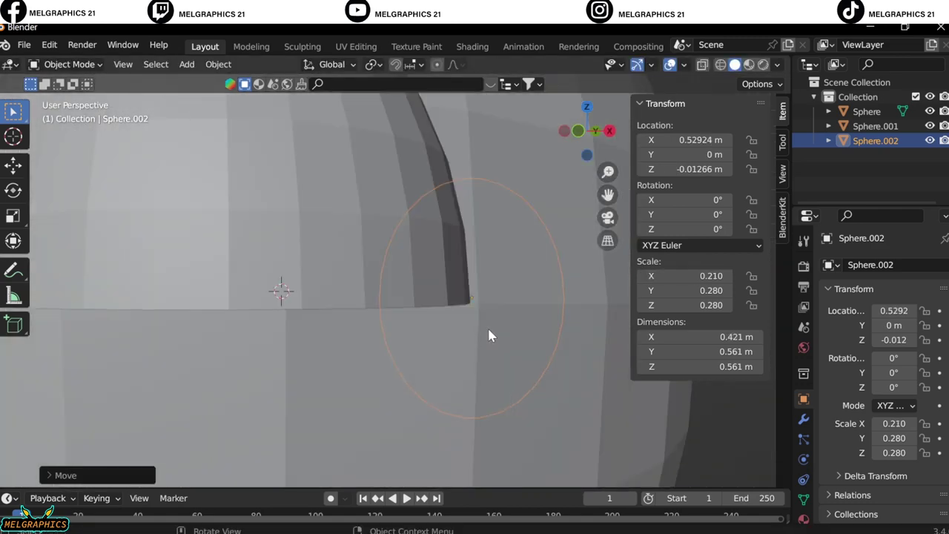
{"action": "key", "text": "y"}
{"action": "left_click", "coordinate": [190, 360]}
{"action": "key", "text": "g"}
{"action": "key", "text": "y"}
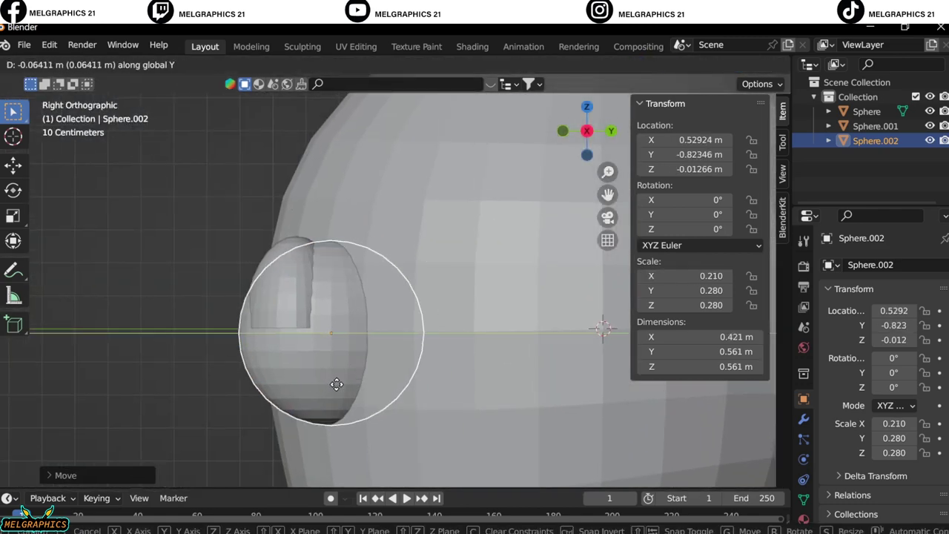
{"action": "left_click", "coordinate": [448, 375]}
Move the eye to Y -0.82927, sink it partly into the head, and flatten it to Z scale 0.160.
{"action": "key", "text": "KP_1"}
{"action": "key", "text": "g"}
{"action": "key", "text": "y"}
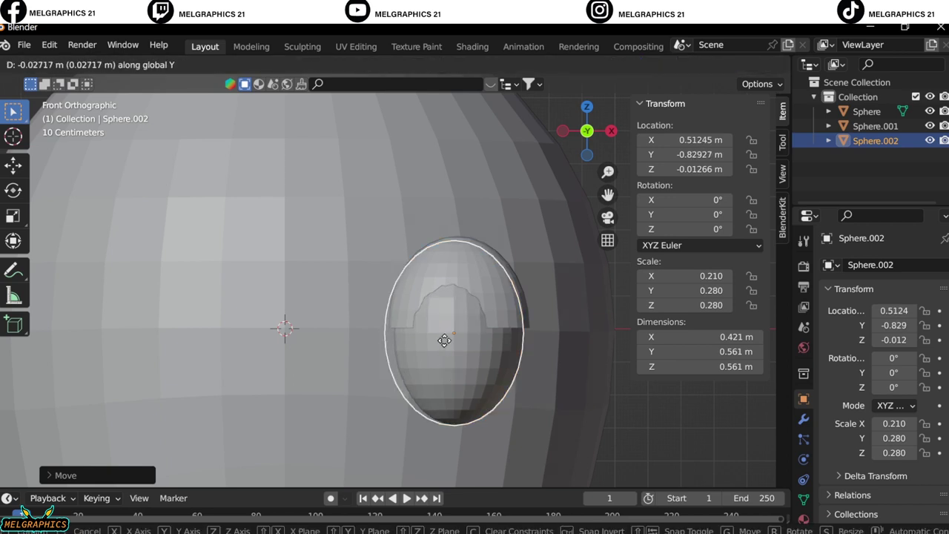
{"action": "left_click", "coordinate": [443, 340]}
{"action": "key", "text": "alt+a"}
{"action": "key", "text": "ctrl+z"}
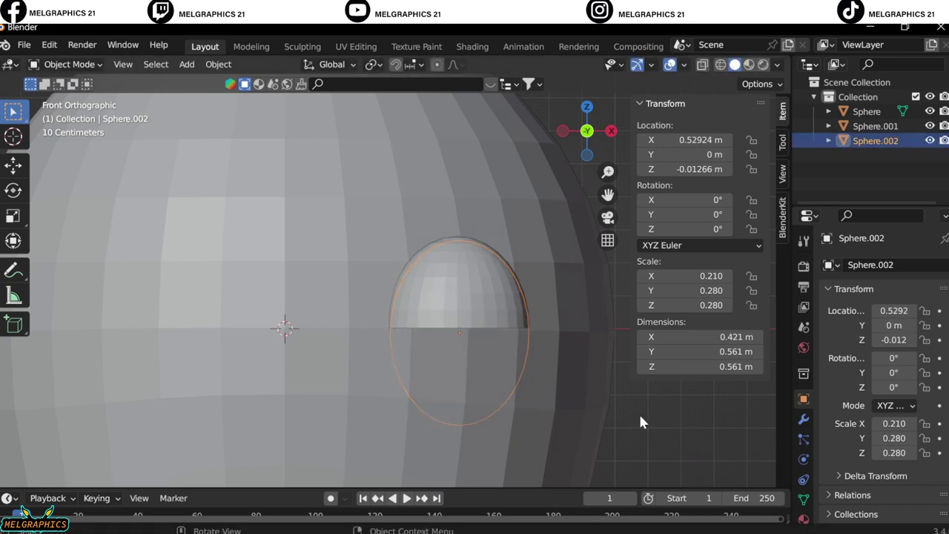
{"action": "middle_click_drag", "start_coordinate": [638, 412], "coordinate": [538, 404]}
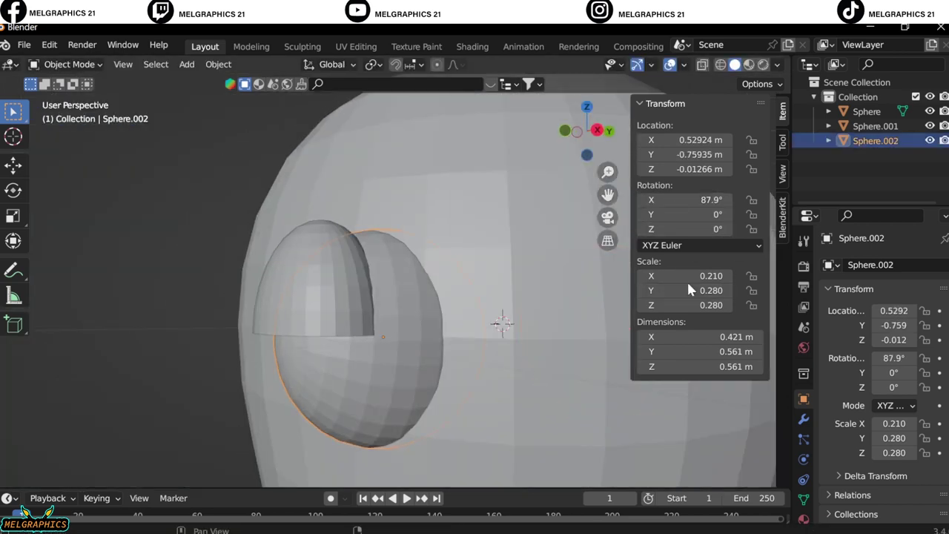
{"action": "left_click_drag", "start_coordinate": [690, 305], "coordinate": [652, 305]}
Reposition the flattened eye with several moves until it settles against the head.
{"action": "key", "text": "KP_1"}
{"action": "key", "text": "g"}
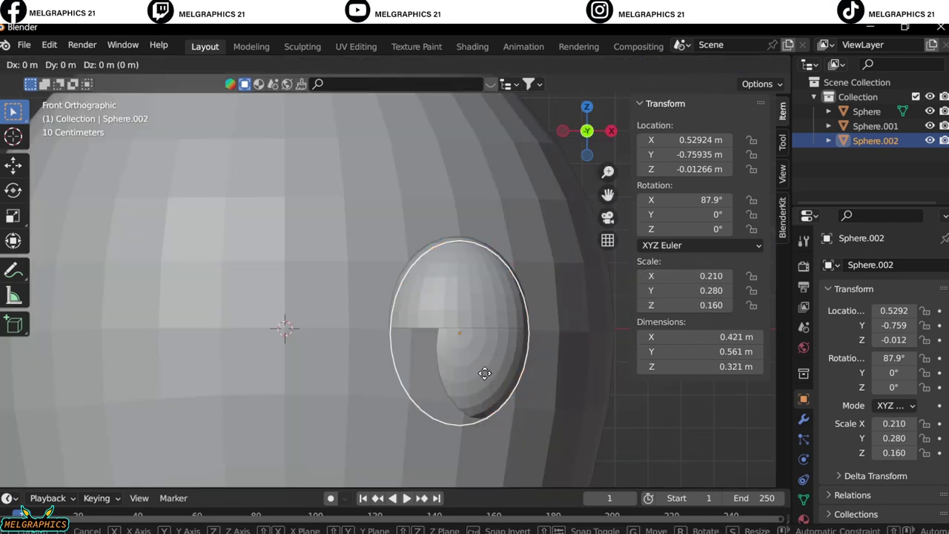
{"action": "left_click", "coordinate": [486, 370]}
{"action": "key", "text": "g"}
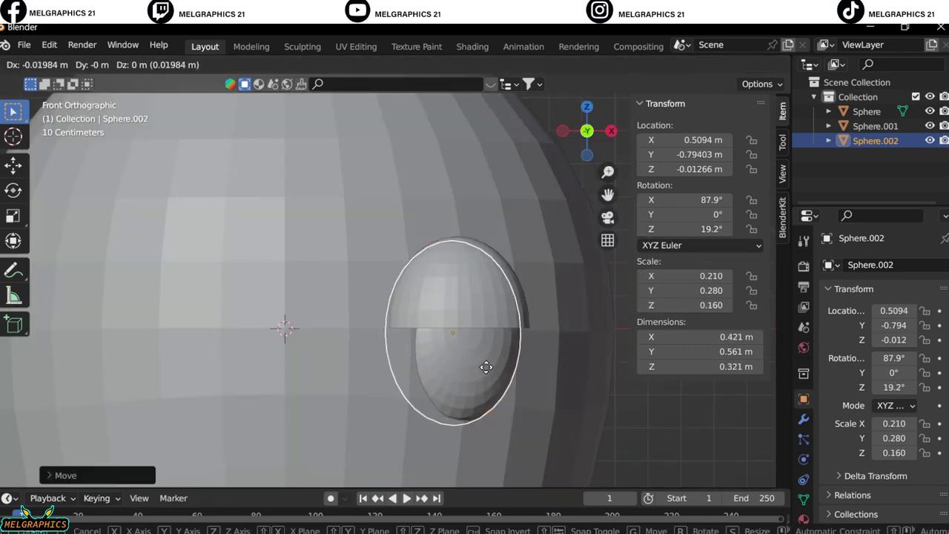
{"action": "left_click", "coordinate": [483, 363]}
{"action": "key", "text": "g"}
{"action": "key", "text": "y"}
{"action": "left_click", "coordinate": [502, 369]}
{"action": "middle_click_drag", "start_coordinate": [502, 368], "coordinate": [475, 372]}
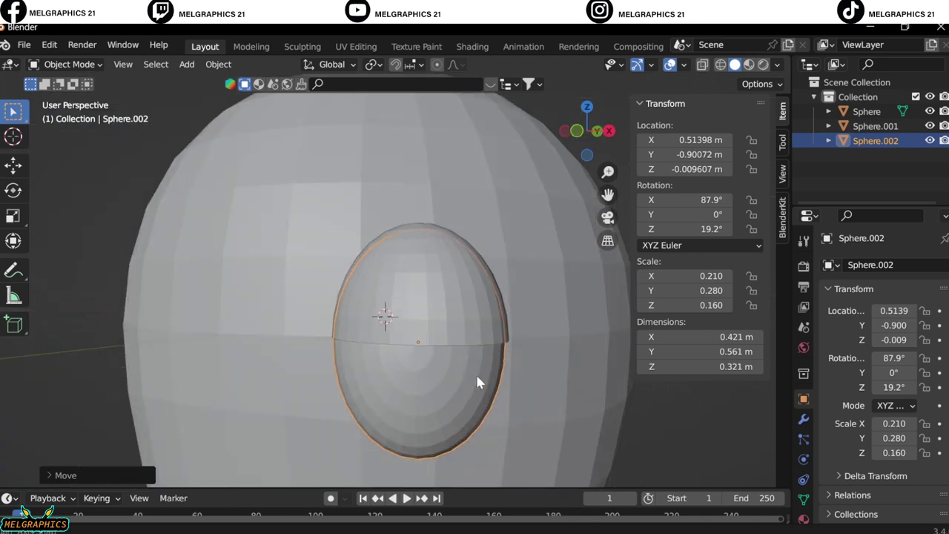
{"action": "key", "text": "g"}
{"action": "key", "text": "y"}
{"action": "key", "text": "Escape"}
Reselect Sphere.002 and adjust its scale while checking it from the side.
{"action": "left_click", "coordinate": [730, 454]}
{"action": "middle_click_drag", "start_coordinate": [730, 454], "coordinate": [326, 296]}
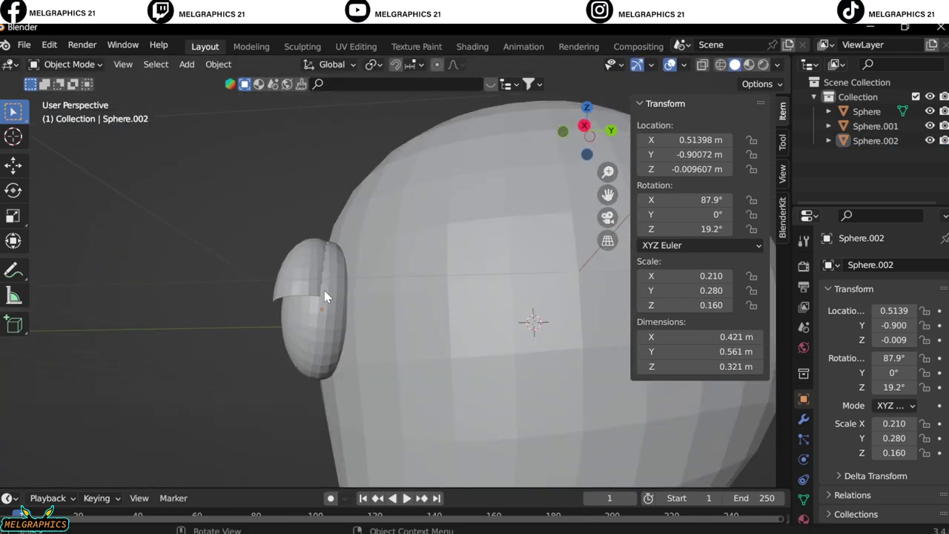
{"action": "left_click", "coordinate": [315, 341]}
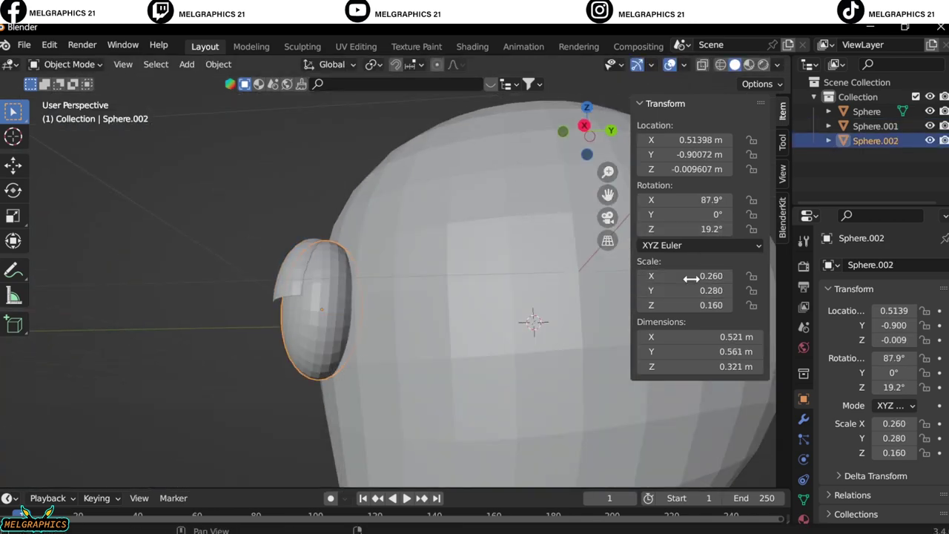
{"action": "left_click_drag", "start_coordinate": [697, 305], "coordinate": [716, 305]}
{"action": "key", "text": "KP_3"}
{"action": "middle_click_drag", "start_coordinate": [337, 336], "coordinate": [427, 315]}
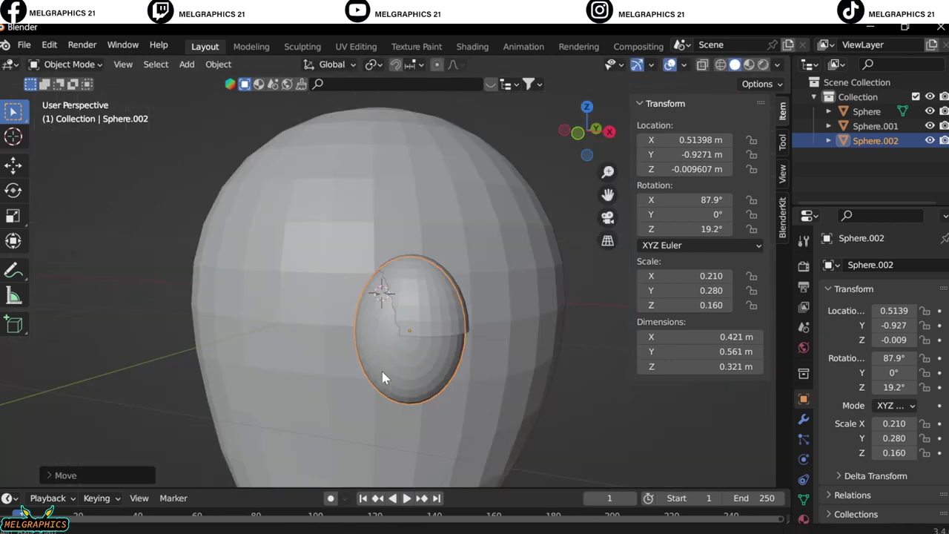
Give the half-dome lid Sphere.001 a Solidify modifier with 0.08 m thickness.
{"action": "left_click", "coordinate": [430, 312]}
{"action": "left_click", "coordinate": [430, 311]}
{"action": "left_click", "coordinate": [431, 312]}
{"action": "left_click", "coordinate": [803, 419]}
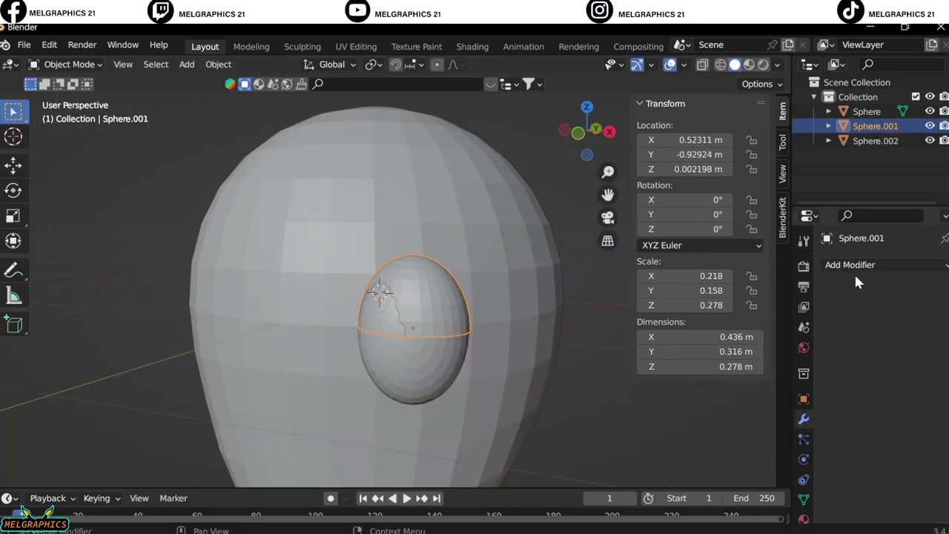
{"action": "left_click", "coordinate": [850, 265]}
{"action": "left_click", "coordinate": [898, 328]}
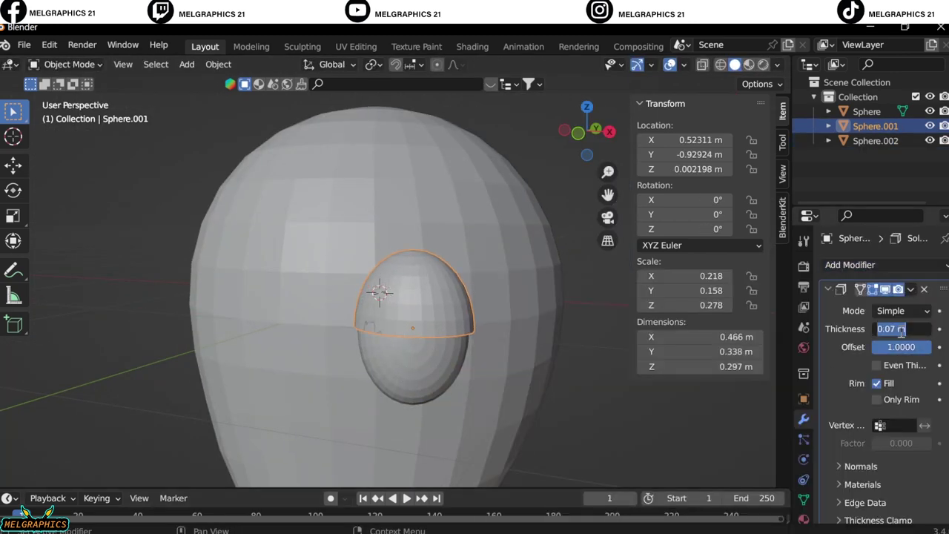
{"action": "key", "text": "Return"}
Inspect the thickened lid rim and switch the lid into Edit Mode.
{"action": "scroll", "coordinate": [379, 344], "scroll_direction": "up", "scroll_amount": 3}
{"action": "middle_click_drag", "start_coordinate": [361, 292], "coordinate": [445, 330]}
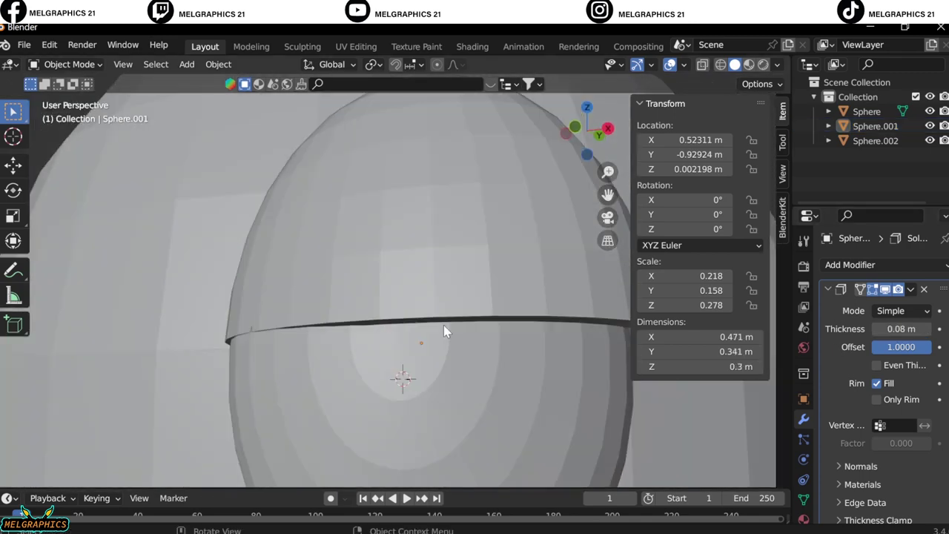
{"action": "scroll", "coordinate": [445, 331], "scroll_direction": "up", "scroll_amount": 2}
{"action": "left_click", "coordinate": [87, 65]}
{"action": "left_click", "coordinate": [68, 97]}
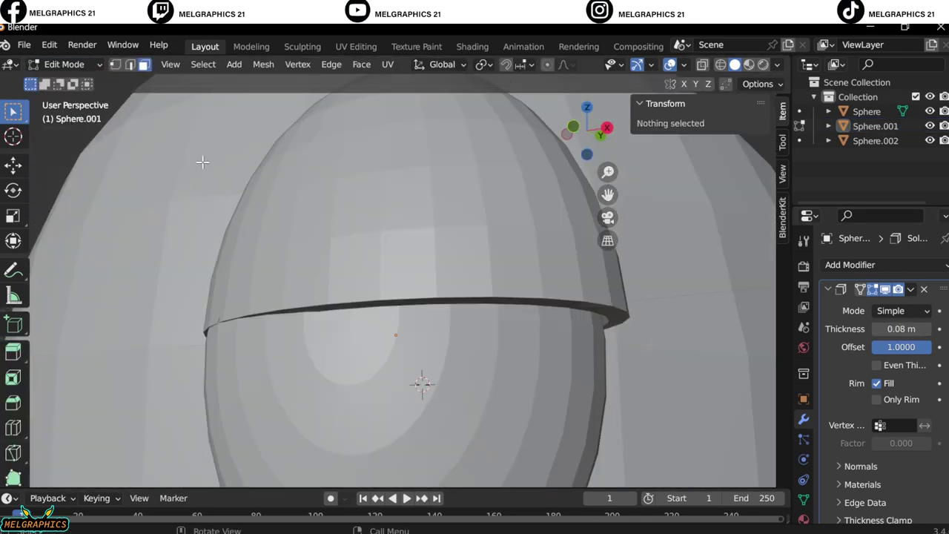
{"action": "left_click", "coordinate": [67, 65]}
Reshape the lid's rim in Sculpt Mode with a 296 px Grab brush.
{"action": "left_click", "coordinate": [73, 112]}
{"action": "key", "text": "KP_1"}
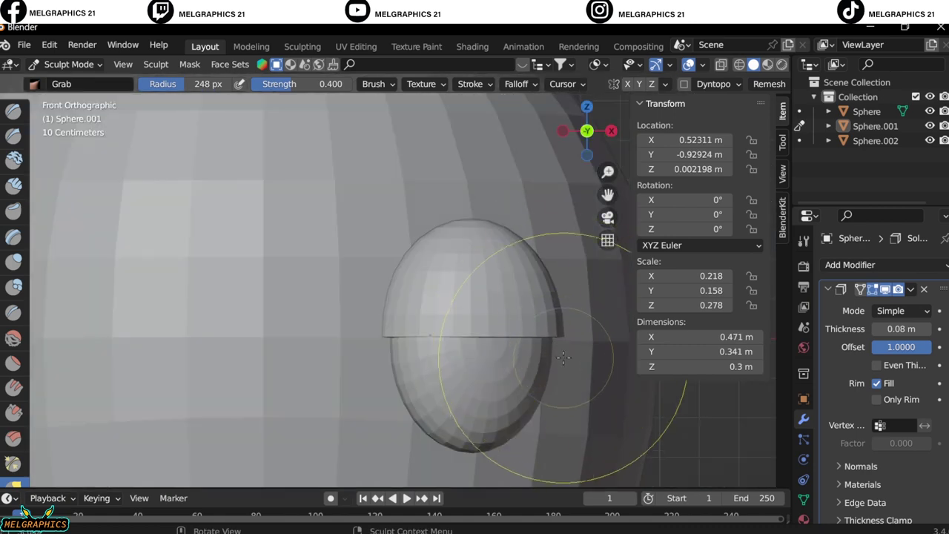
{"action": "key", "text": "f"}
{"action": "left_click", "coordinate": [551, 336]}
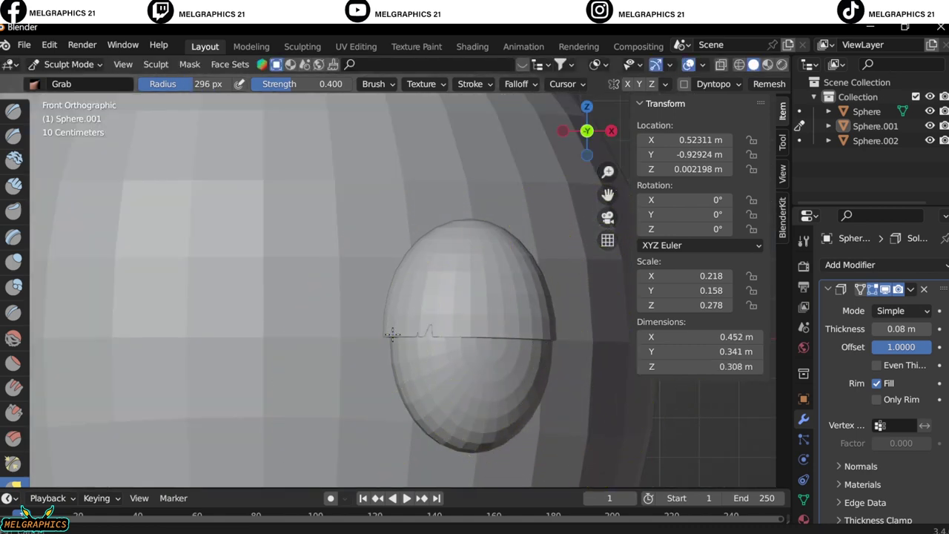
{"action": "mouse_move", "coordinate": [393, 334]}
{"action": "middle_mouse_down"}
{"action": "mouse_move", "coordinate": [371, 255]}
{"action": "mouse_move", "coordinate": [339, 214]}
{"action": "middle_mouse_up"}
{"action": "key", "text": "KP_1"}
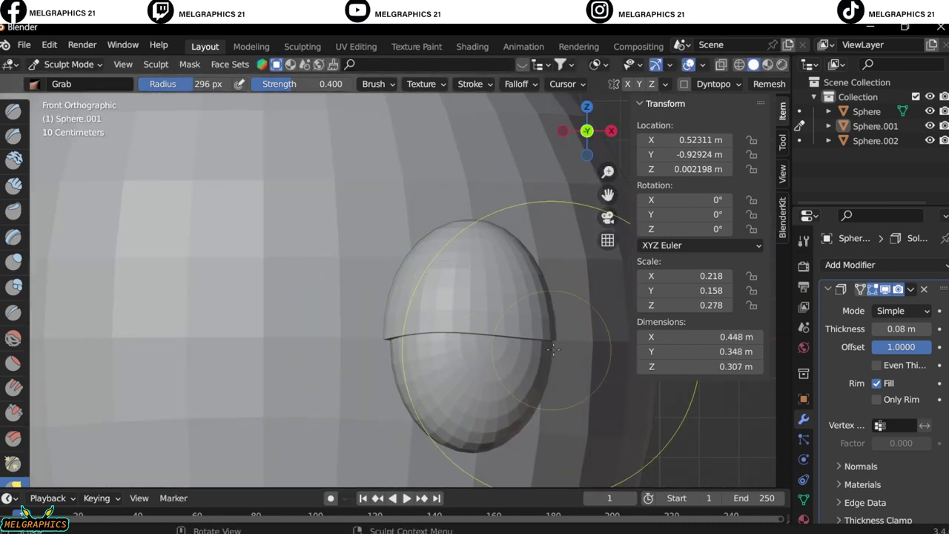
{"action": "mouse_move", "coordinate": [427, 336]}
{"action": "middle_mouse_down"}
{"action": "mouse_move", "coordinate": [509, 297]}
{"action": "mouse_move", "coordinate": [381, 352]}
{"action": "mouse_move", "coordinate": [422, 356]}
{"action": "middle_mouse_up"}
{"action": "scroll", "coordinate": [527, 326], "scroll_direction": "down", "scroll_amount": 2}
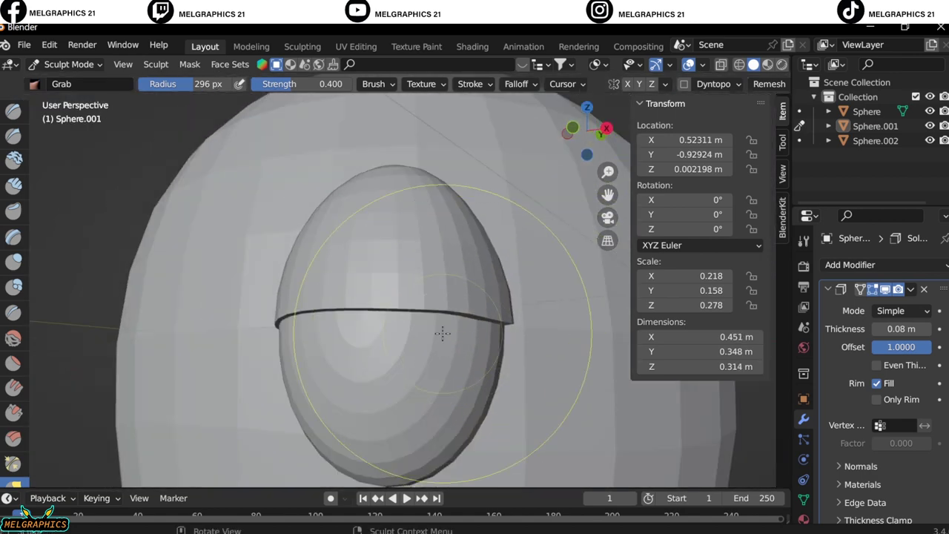
Take the lid out of sculpting back to Object Mode in front view.
{"action": "left_click", "coordinate": [64, 64]}
{"action": "left_click", "coordinate": [67, 96]}
{"action": "scroll", "coordinate": [345, 98], "scroll_direction": "up", "scroll_amount": 5}
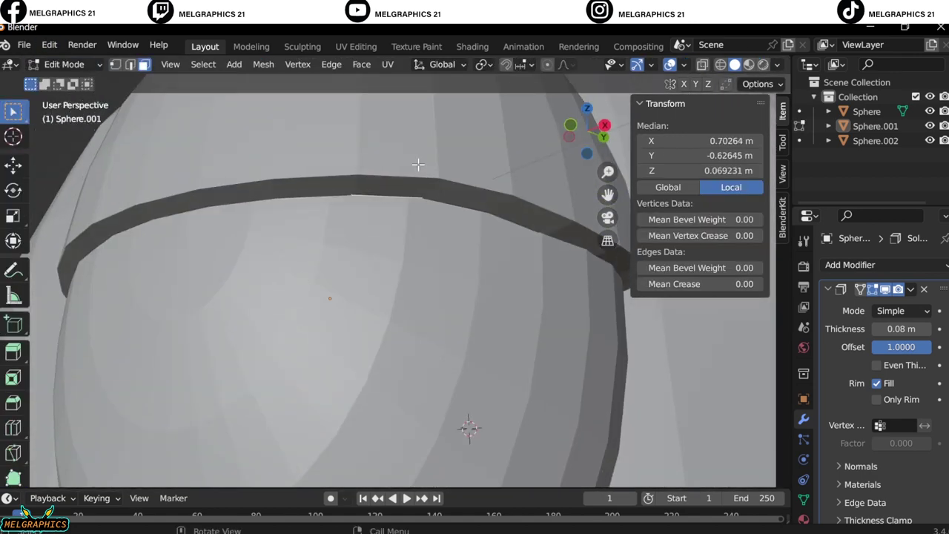
{"action": "key", "text": "KP_1"}
{"action": "scroll", "coordinate": [451, 233], "scroll_direction": "down", "scroll_amount": 3}
{"action": "key", "text": "Tab"}
Add a UV sphere for the nose, shrink it, and lower it along Z.
{"action": "key", "text": "shift+a"}
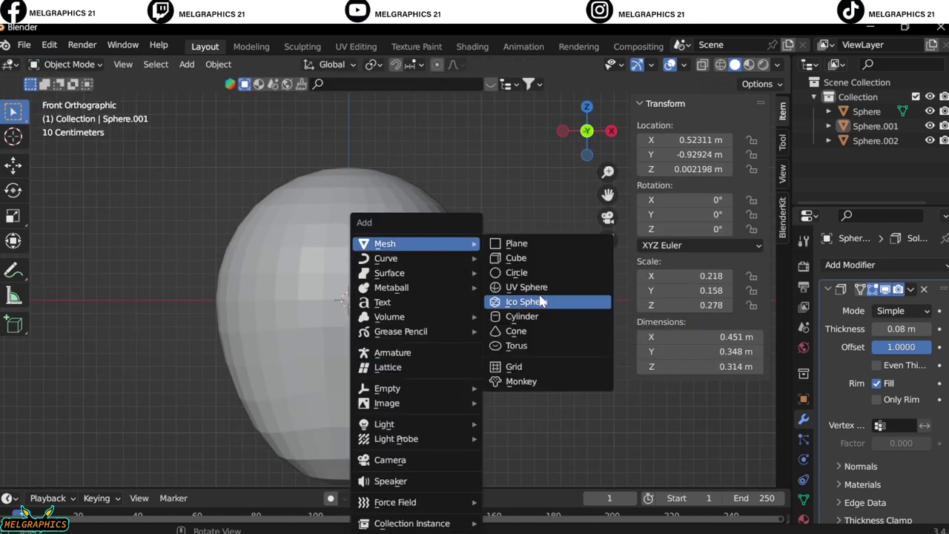
{"action": "left_click", "coordinate": [526, 287]}
{"action": "key", "text": "s"}
{"action": "left_click", "coordinate": [377, 311]}
{"action": "key", "text": "g"}
{"action": "key", "text": "z"}
{"action": "left_click", "coordinate": [662, 292]}
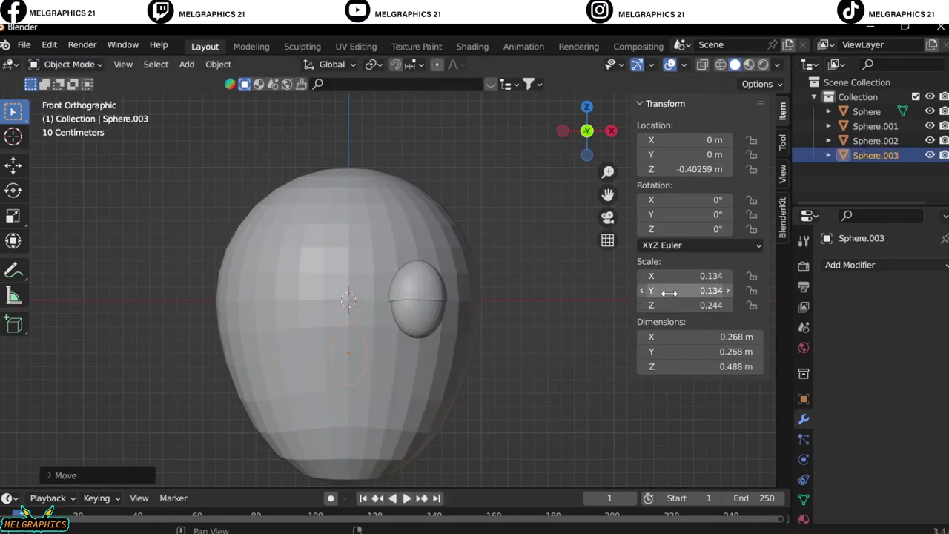
Squash the nose and slide it along Y onto the front of the face below the eye.
{"action": "key", "text": "s"}
{"action": "left_click", "coordinate": [606, 392]}
{"action": "key", "text": "g"}
{"action": "key", "text": "y"}
{"action": "left_click", "coordinate": [563, 371]}
{"action": "middle_click_drag", "start_coordinate": [564, 371], "coordinate": [494, 393]}
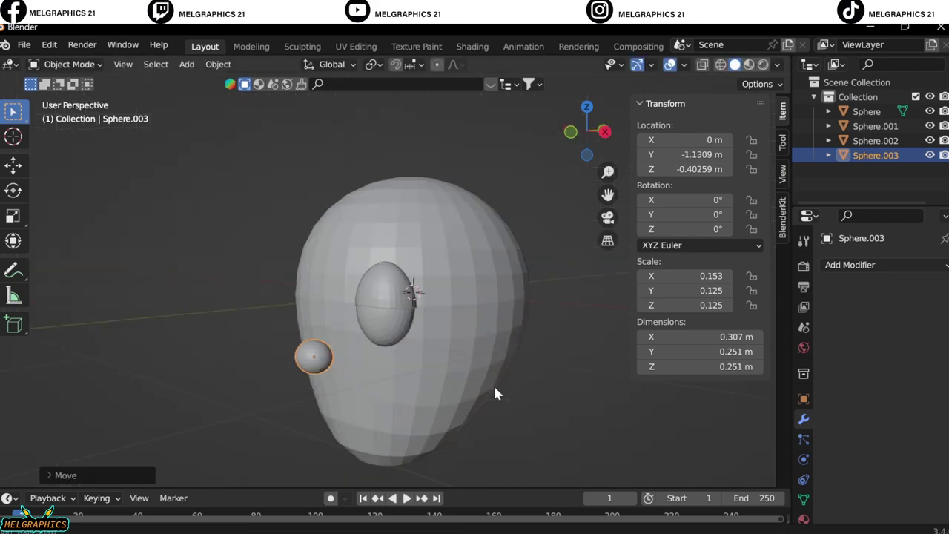
{"action": "key", "text": "KP_3"}
{"action": "key", "text": "g"}
{"action": "key", "text": "y"}
{"action": "left_click", "coordinate": [323, 402]}
{"action": "key", "text": "KP_1"}
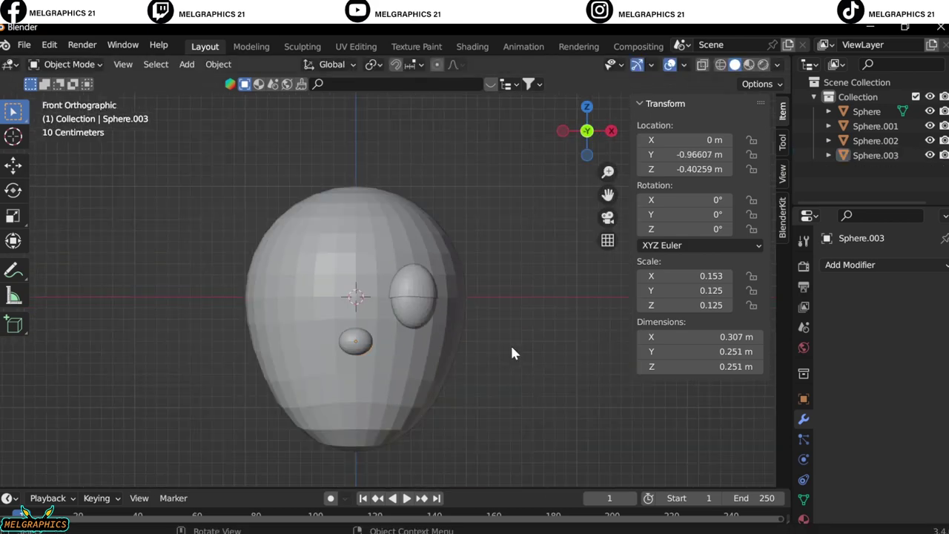
{"action": "scroll", "coordinate": [513, 353], "scroll_direction": "up", "scroll_amount": 2}
{"action": "key", "text": "shift+a"}
Add a 0.384-scale UV sphere beside the head as the ear and enter Sculpt Mode.
{"action": "left_click", "coordinate": [593, 225]}
{"action": "key", "text": "s"}
{"action": "key", "text": "g"}
{"action": "left_click", "coordinate": [69, 65]}
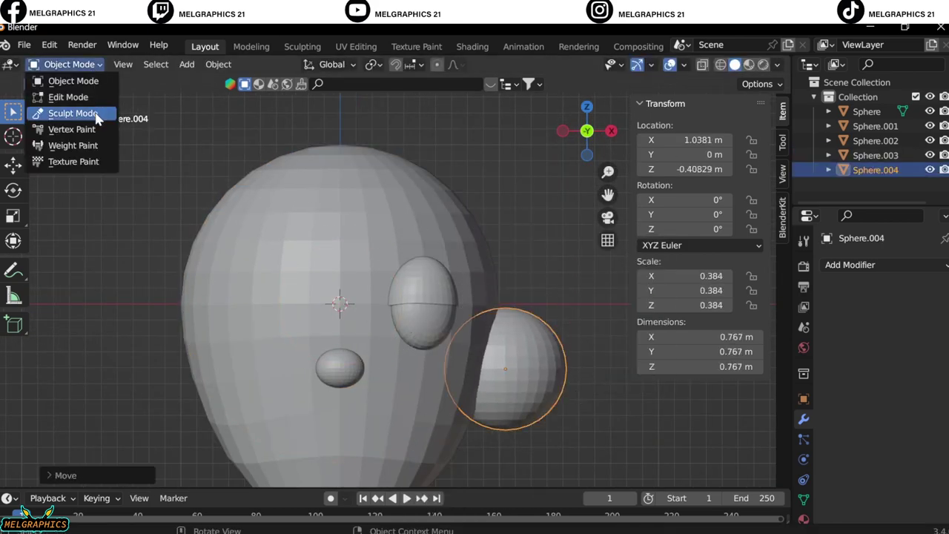
{"action": "left_click", "coordinate": [98, 117]}
Flatten the ear sphere into a thin oval using a smaller Grab brush.
{"action": "key", "text": "KP_3"}
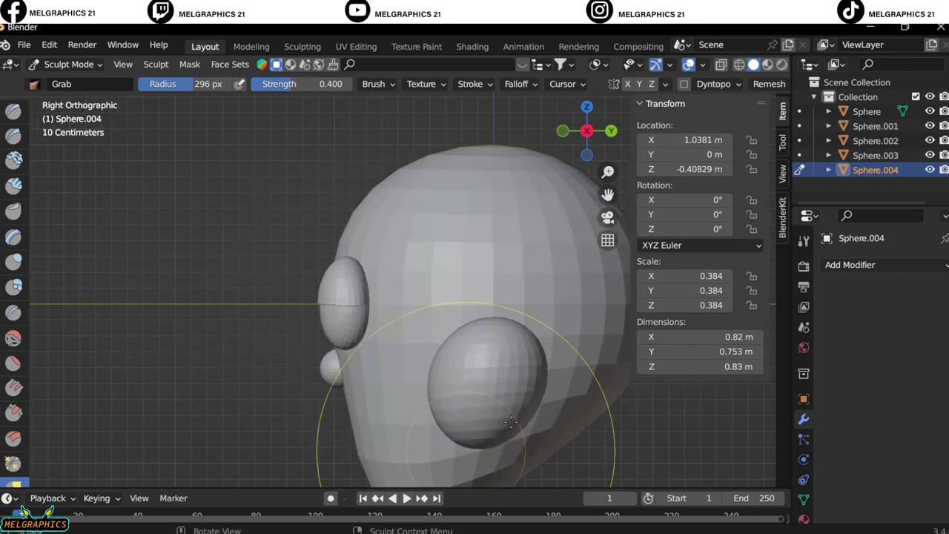
{"action": "left_click_drag", "start_coordinate": [523, 400], "coordinate": [464, 436]}
{"action": "key", "text": "f"}
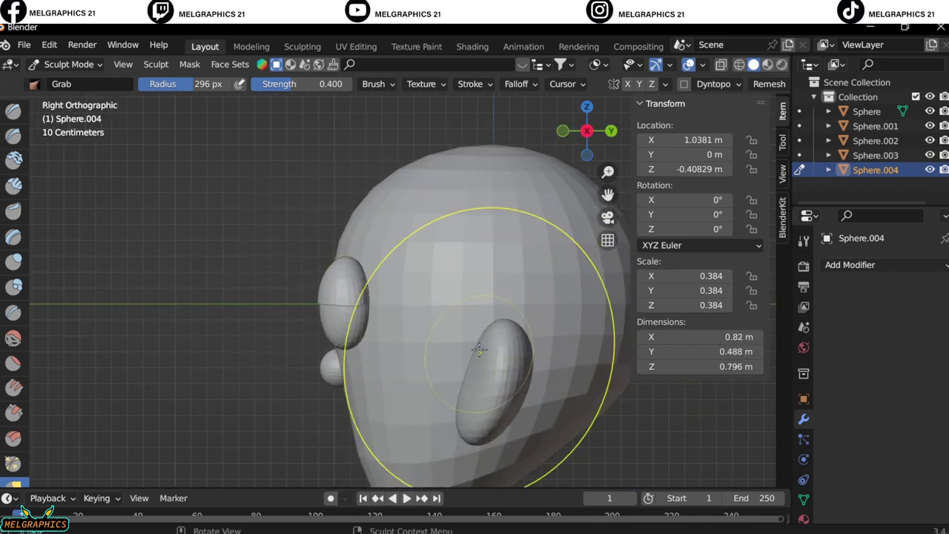
{"action": "left_click", "coordinate": [518, 411]}
{"action": "key", "text": "KP_1"}
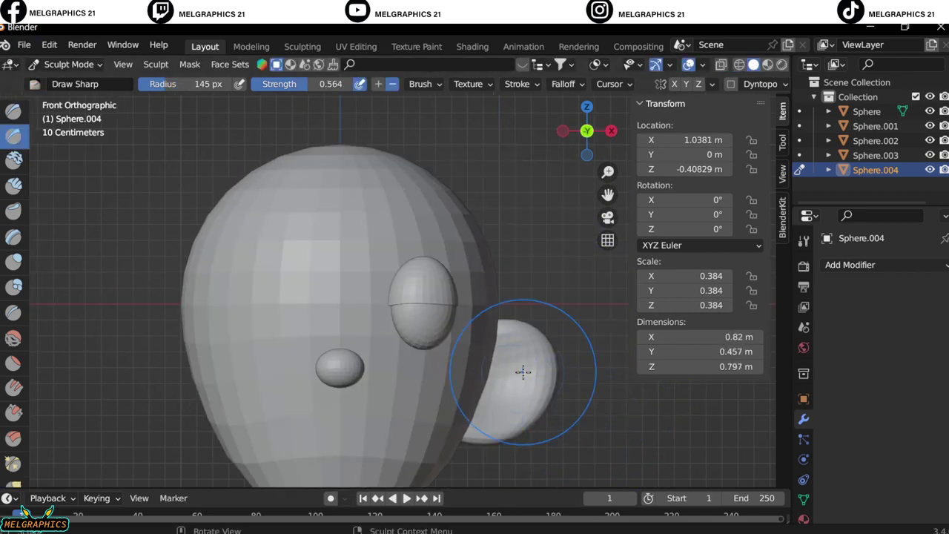
{"action": "key", "text": "g"}
{"action": "left_click_drag", "start_coordinate": [511, 393], "coordinate": [478, 444]}
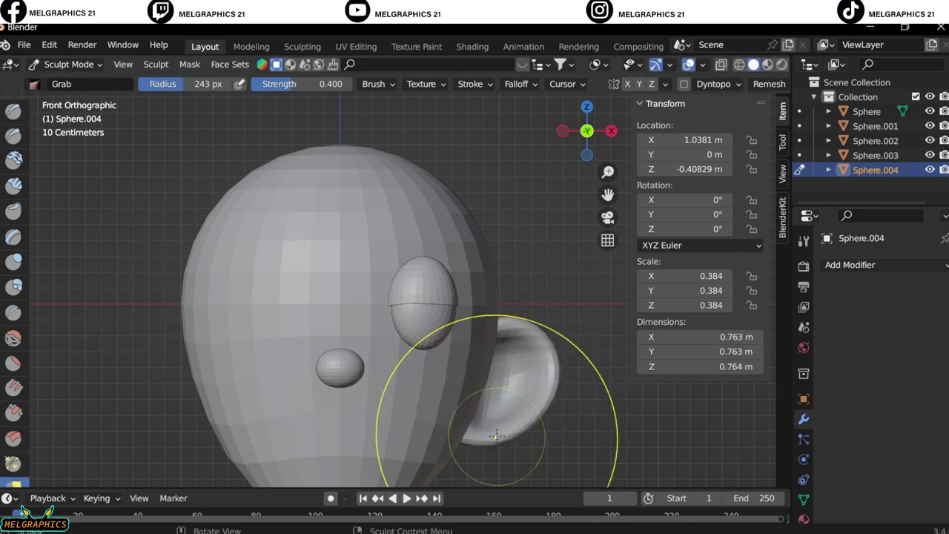
Pull the ear into a curved, tapered shape, refining its tip at 100 px radius.
{"action": "middle_click_drag", "start_coordinate": [524, 406], "coordinate": [445, 312]}
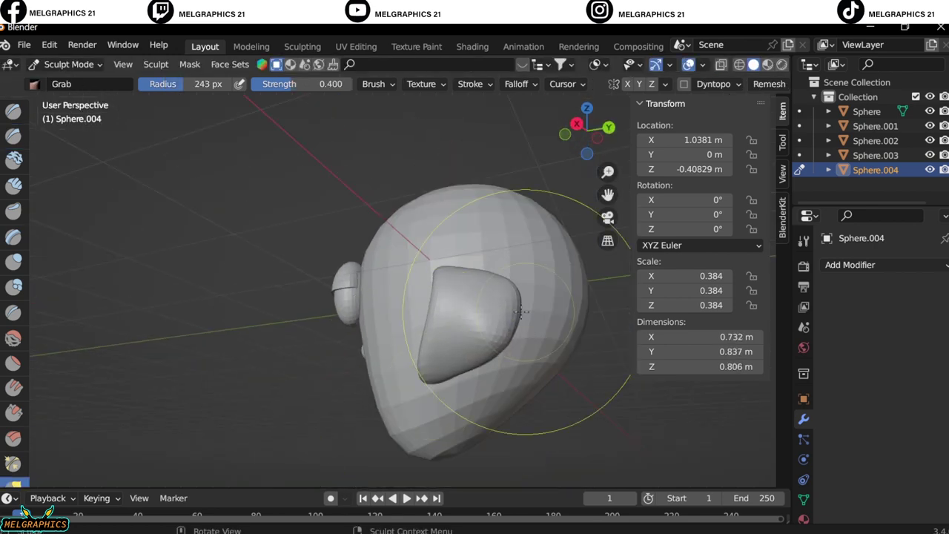
{"action": "left_click_drag", "start_coordinate": [467, 319], "coordinate": [444, 308]}
{"action": "middle_click_drag", "start_coordinate": [442, 349], "coordinate": [311, 244]}
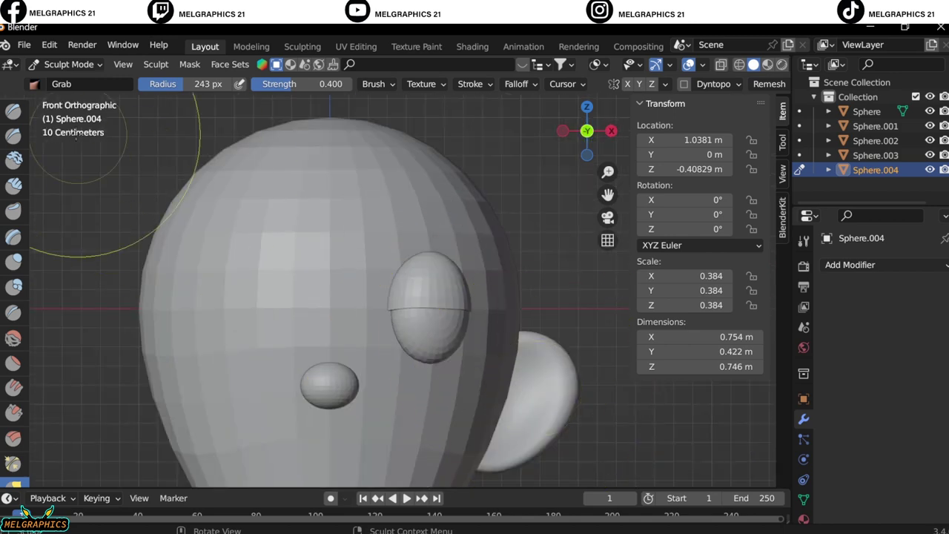
{"action": "left_click", "coordinate": [13, 135]}
{"action": "mouse_move", "coordinate": [445, 388]}
{"action": "middle_mouse_down"}
{"action": "mouse_move", "coordinate": [482, 343]}
{"action": "mouse_move", "coordinate": [482, 378]}
{"action": "mouse_move", "coordinate": [457, 394]}
{"action": "middle_mouse_up"}
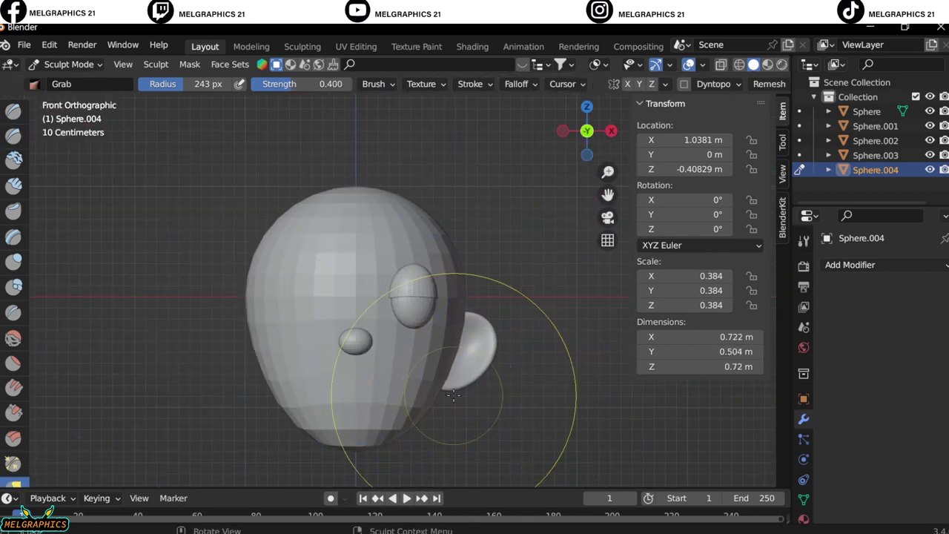
{"action": "key", "text": "ctrl+z"}
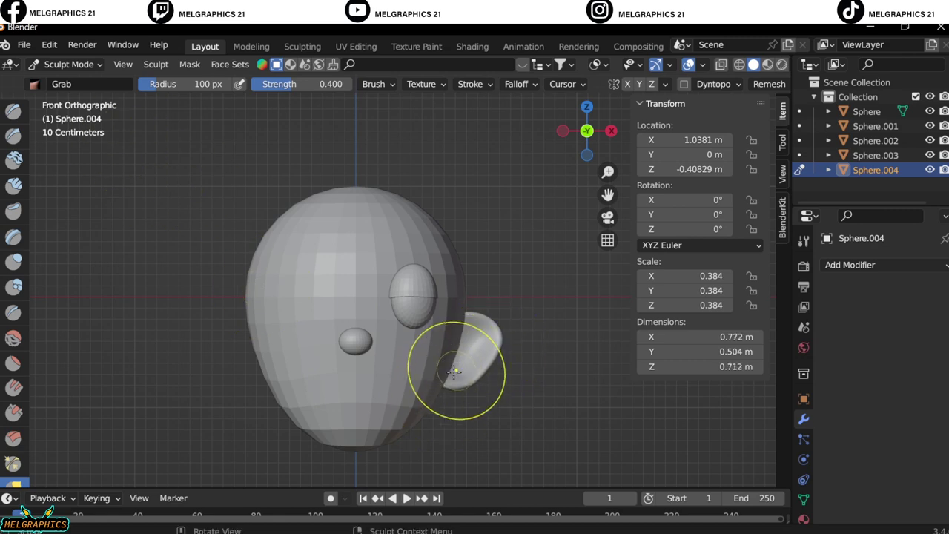
{"action": "mouse_move", "coordinate": [455, 371]}
{"action": "middle_mouse_down"}
{"action": "mouse_move", "coordinate": [490, 375]}
{"action": "mouse_move", "coordinate": [460, 378]}
{"action": "middle_mouse_up"}
{"action": "key", "text": "ctrl+Tab"}
Separate the eye's front faces into new objects Sphere.005 and Sphere.006.
{"action": "scroll", "coordinate": [466, 388], "scroll_direction": "up", "scroll_amount": 5}
{"action": "left_click", "coordinate": [466, 387]}
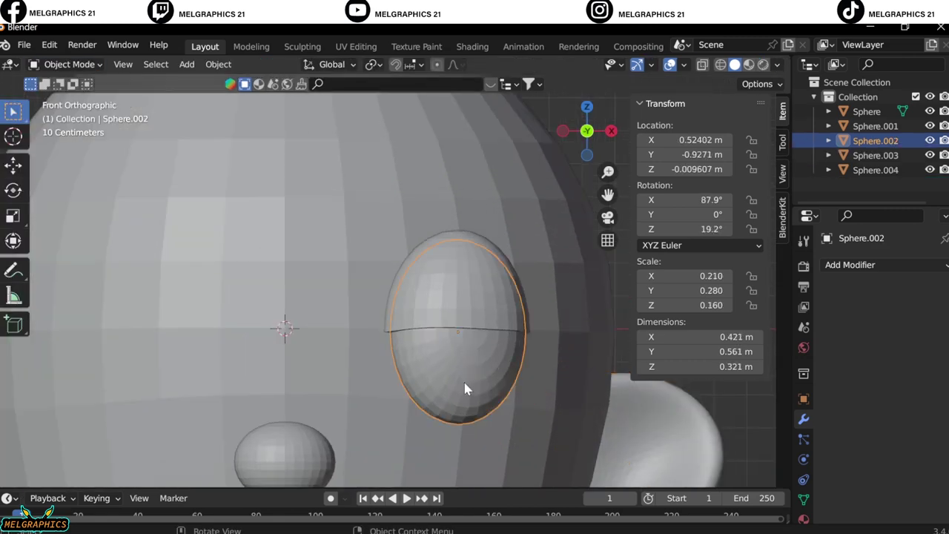
{"action": "left_click", "coordinate": [67, 64]}
{"action": "left_click", "coordinate": [74, 97]}
{"action": "middle_click_drag", "start_coordinate": [222, 223], "coordinate": [497, 331]}
{"action": "right_click", "coordinate": [451, 367]}
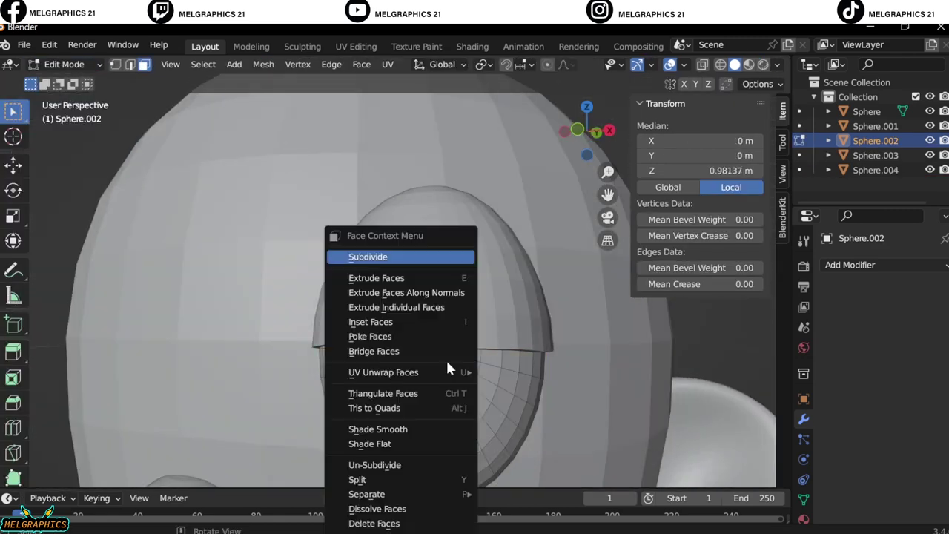
{"action": "left_click", "coordinate": [359, 435]}
{"action": "left_click", "coordinate": [460, 435]}
{"action": "right_click", "coordinate": [398, 340]}
{"action": "left_click", "coordinate": [519, 450]}
Return to Object Mode, view from the front, and select the head.
{"action": "key", "text": "Tab"}
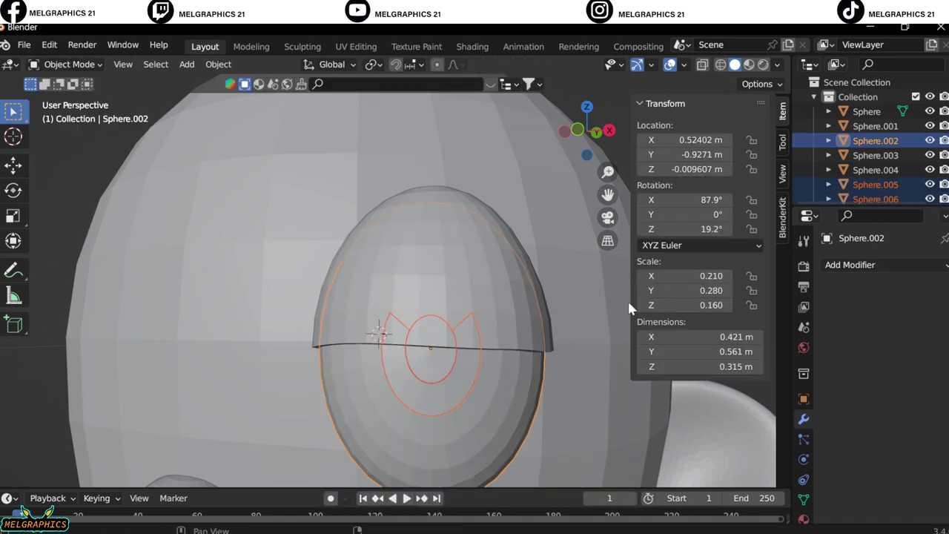
{"action": "key", "text": "KP_1"}
{"action": "left_click", "coordinate": [66, 64]}
{"action": "left_click", "coordinate": [186, 64]}
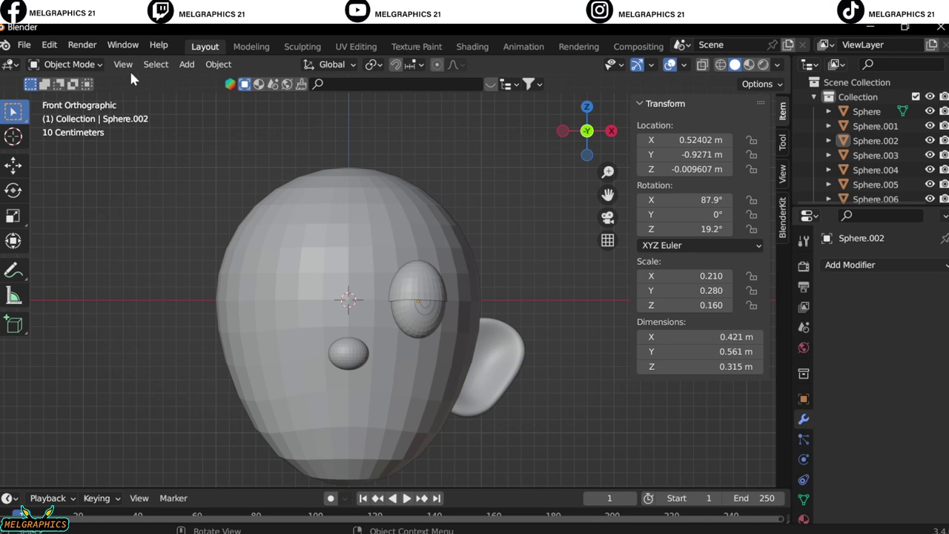
{"action": "left_click", "coordinate": [67, 63]}
Box-select the head's upper faces in X-ray and separate them as cap Sphere.007.
{"action": "left_click", "coordinate": [52, 95]}
{"action": "key", "text": "alt+a"}
{"action": "left_click", "coordinate": [721, 64]}
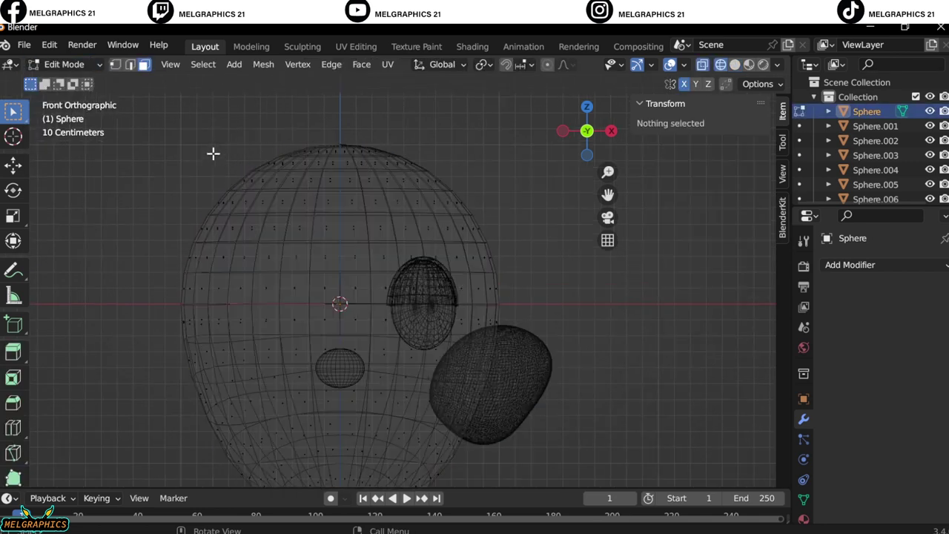
{"action": "left_click_drag", "start_coordinate": [180, 144], "coordinate": [500, 259]}
{"action": "right_click", "coordinate": [357, 159]}
{"action": "left_click", "coordinate": [445, 482]}
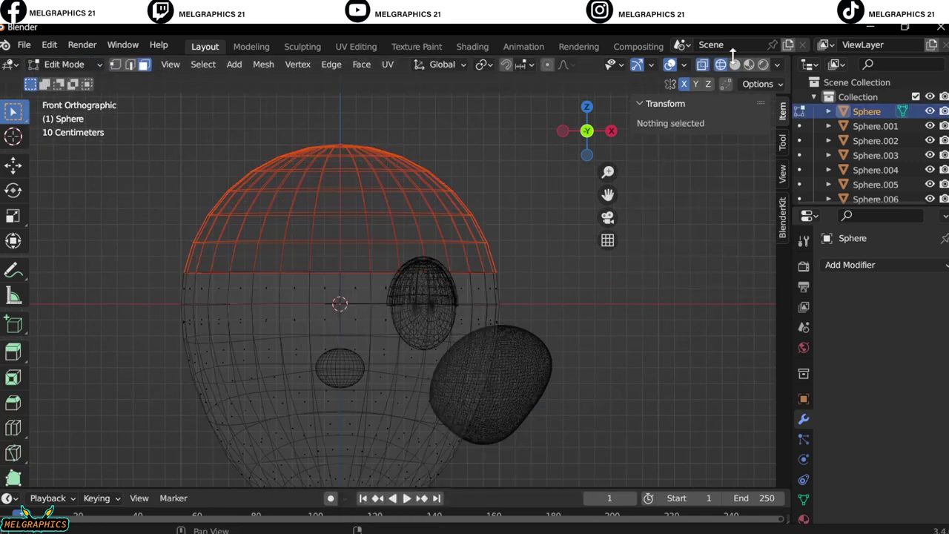
{"action": "left_click", "coordinate": [734, 65]}
{"action": "key", "text": "Tab"}
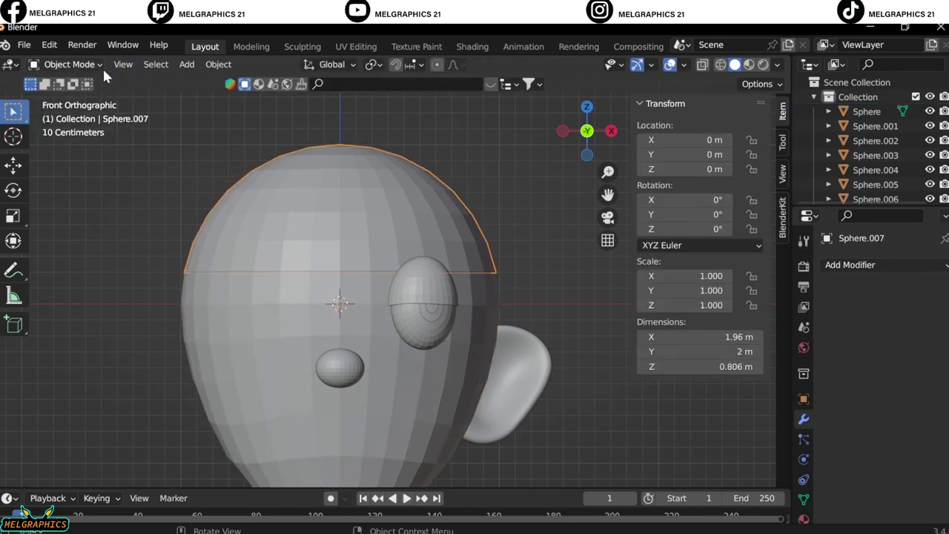
Extrude the cap's lower band of faces outward into a brim.
{"action": "left_click", "coordinate": [69, 64]}
{"action": "left_click", "coordinate": [66, 98]}
{"action": "scroll", "coordinate": [101, 239], "scroll_direction": "up", "scroll_amount": 2}
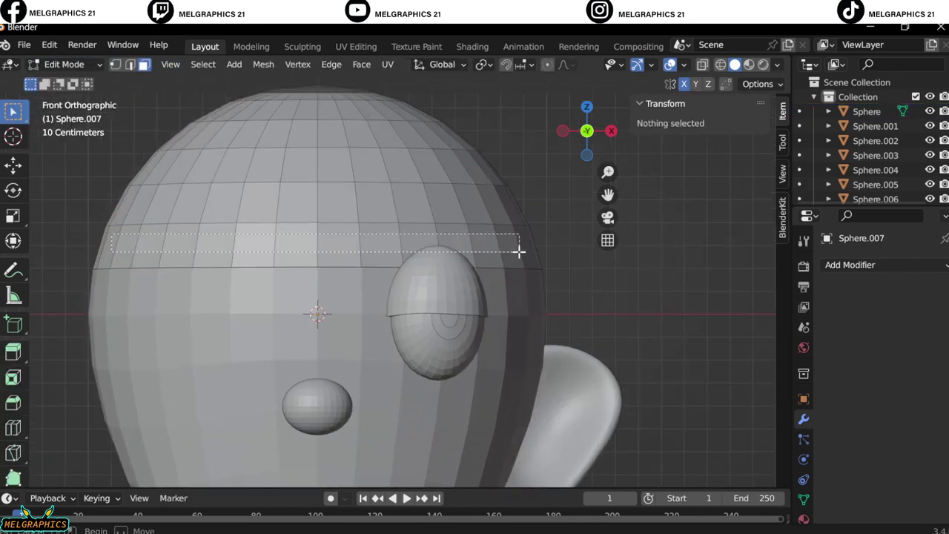
{"action": "left_click_drag", "start_coordinate": [519, 253], "coordinate": [519, 252]}
{"action": "middle_click_drag", "start_coordinate": [520, 252], "coordinate": [417, 246], "text": "alt"}
{"action": "left_click", "coordinate": [148, 263]}
{"action": "key", "text": "alt+a"}
{"action": "middle_click_drag", "start_coordinate": [149, 262], "coordinate": [365, 309]}
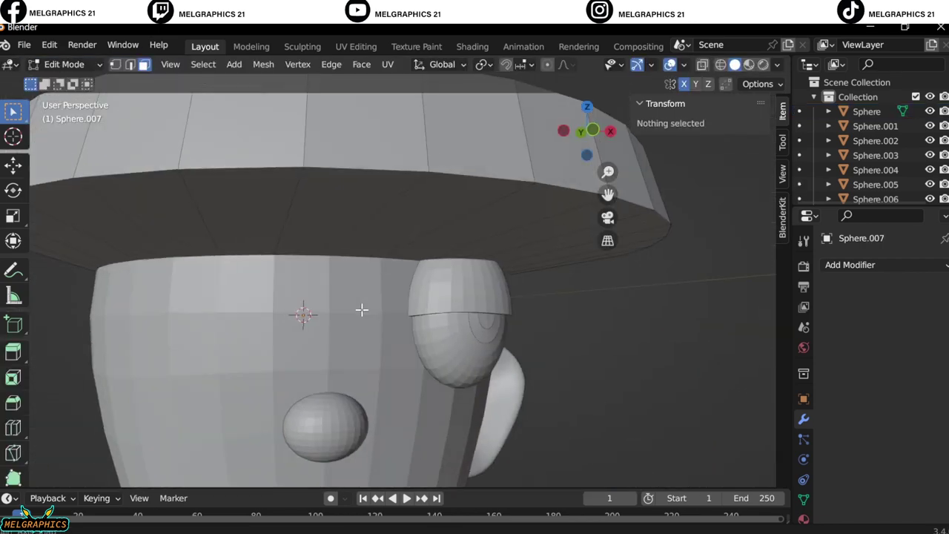
{"action": "scroll", "coordinate": [365, 309], "scroll_direction": "down", "scroll_amount": 3}
{"action": "mouse_move", "coordinate": [329, 339]}
{"action": "middle_mouse_down"}
{"action": "mouse_move", "coordinate": [354, 322]}
{"action": "mouse_move", "coordinate": [484, 391]}
{"action": "middle_mouse_up"}
Return to Object Mode in front view and select the eye.
{"action": "key", "text": "Tab"}
{"action": "key", "text": "KP_1"}
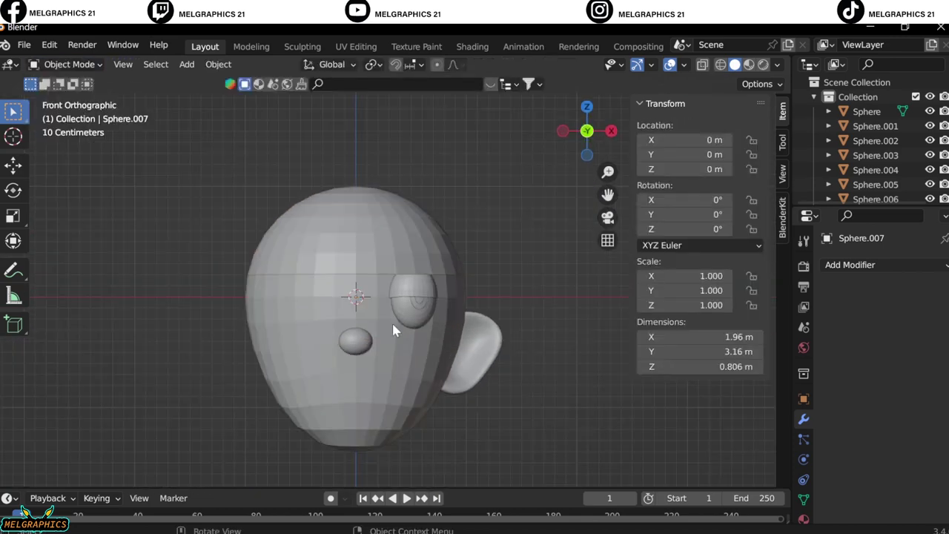
{"action": "scroll", "coordinate": [396, 329], "scroll_direction": "up", "scroll_amount": 5}
{"action": "left_click", "coordinate": [445, 326]}
Add and apply Mirror modifiers on the eye and the eyelid.
{"action": "left_click", "coordinate": [850, 265]}
{"action": "left_click", "coordinate": [641, 435]}
{"action": "left_click", "coordinate": [911, 289]}
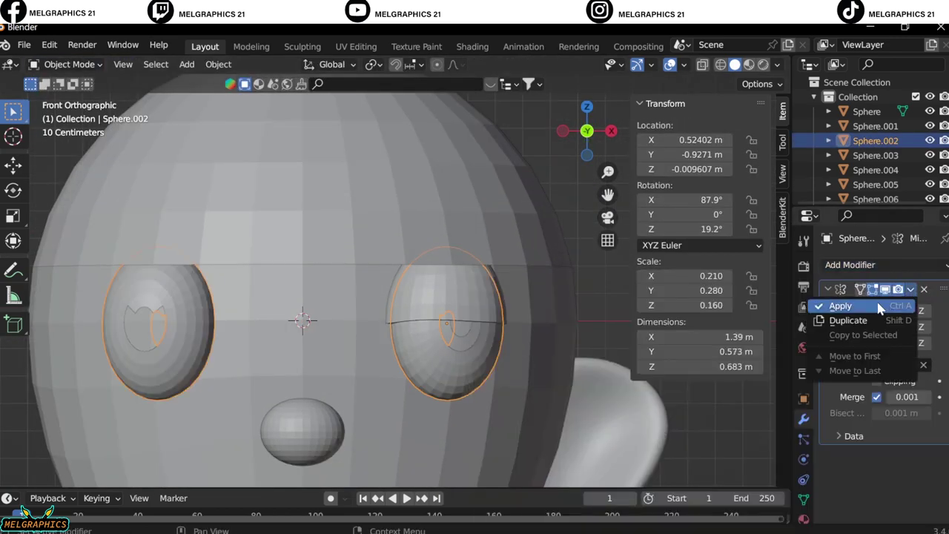
{"action": "left_click", "coordinate": [823, 305]}
{"action": "left_click", "coordinate": [875, 126]}
{"action": "left_click", "coordinate": [445, 382]}
{"action": "left_click", "coordinate": [911, 394]}
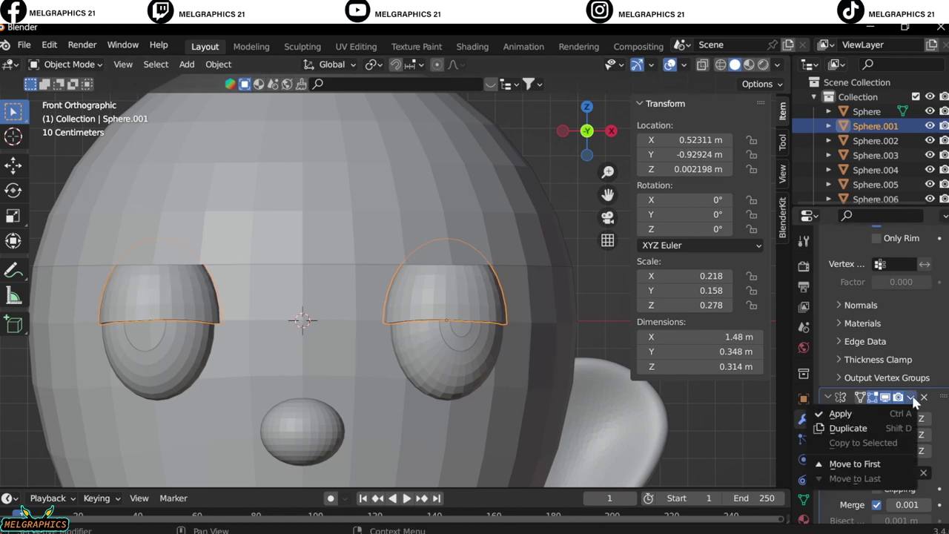
{"action": "left_click", "coordinate": [837, 413]}
{"action": "left_click", "coordinate": [875, 199]}
Mirror the two separated eye pieces, using the head as mirror object.
{"action": "left_click", "coordinate": [851, 265]}
{"action": "left_click", "coordinate": [641, 435]}
{"action": "left_click", "coordinate": [911, 288]}
{"action": "left_click", "coordinate": [824, 305]}
{"action": "left_click", "coordinate": [875, 184]}
{"action": "left_click", "coordinate": [850, 265]}
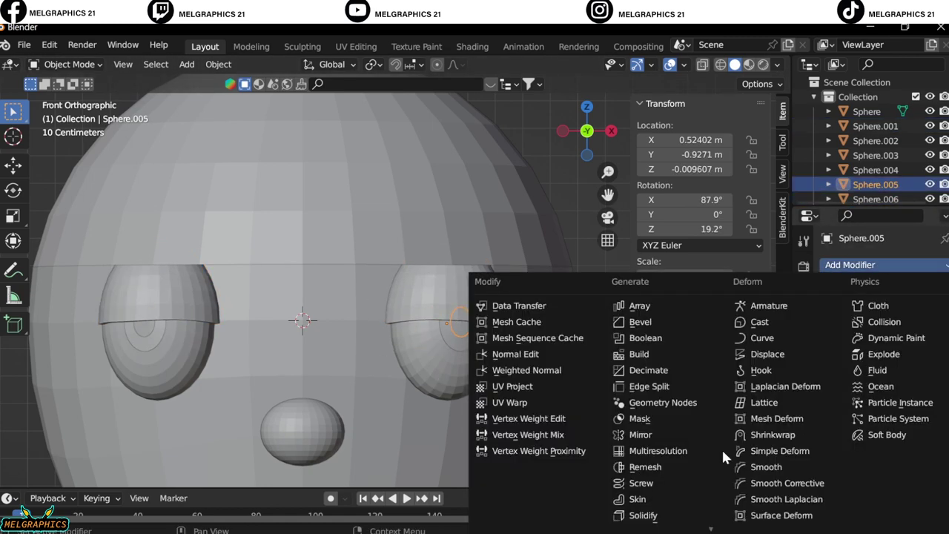
{"action": "left_click", "coordinate": [641, 434]}
{"action": "left_click", "coordinate": [925, 365]}
Add and apply a Mirror modifier on the ear to create the opposite ear.
{"action": "left_click", "coordinate": [875, 170]}
{"action": "left_click", "coordinate": [850, 264]}
{"action": "left_click", "coordinate": [641, 434]}
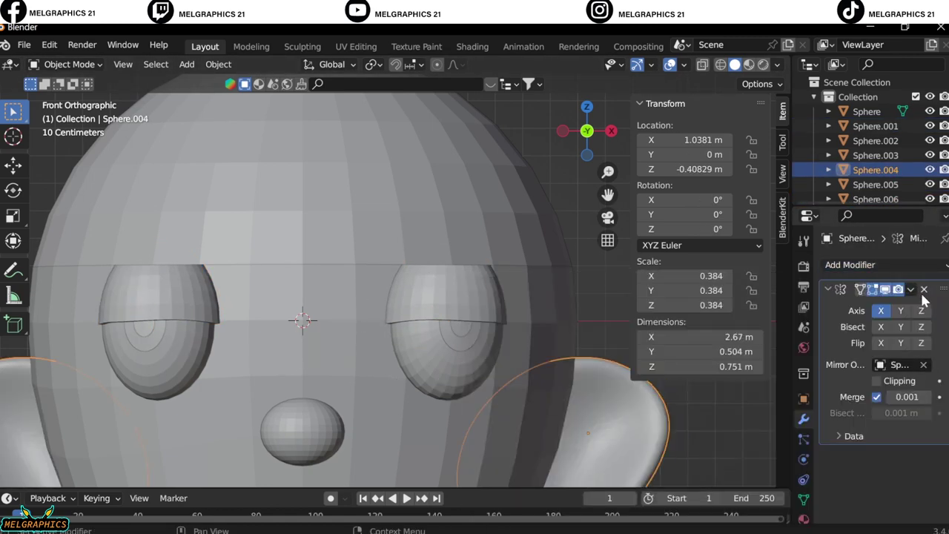
{"action": "left_click", "coordinate": [911, 289]}
{"action": "left_click", "coordinate": [823, 305]}
{"action": "mouse_move", "coordinate": [507, 396]}
{"action": "middle_mouse_down"}
{"action": "mouse_move", "coordinate": [344, 426]}
{"action": "mouse_move", "coordinate": [415, 415]}
{"action": "middle_mouse_up"}
Give the cap Sphere.007 a 0.01 m Solidify modifier.
{"action": "left_click", "coordinate": [296, 267]}
{"action": "left_click", "coordinate": [850, 265]}
{"action": "left_click", "coordinate": [653, 514]}
{"action": "key", "text": "KP_1"}
{"action": "scroll", "coordinate": [415, 415], "scroll_direction": "up", "scroll_amount": 3}
Enter Edit Mode on the head and select a band of faces around it.
{"action": "left_click", "coordinate": [482, 356]}
{"action": "left_click", "coordinate": [67, 64]}
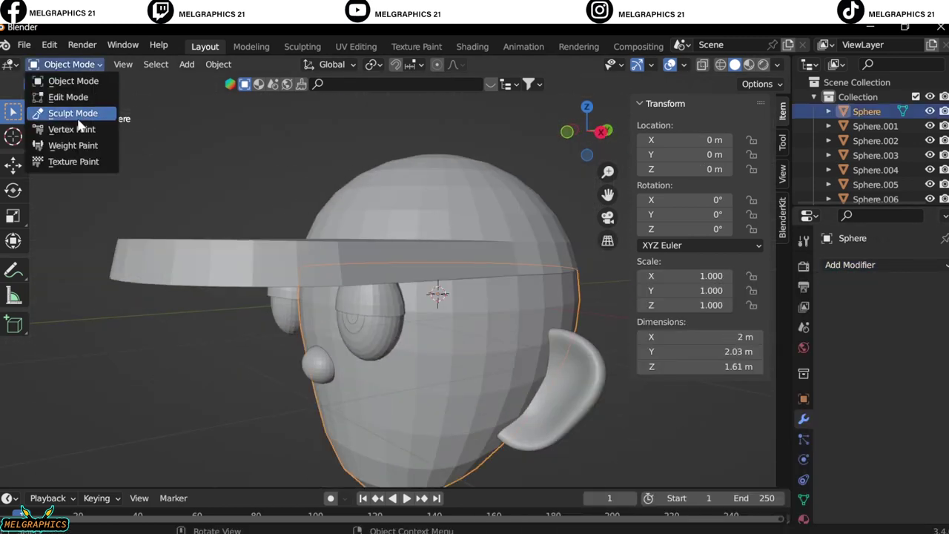
{"action": "left_click", "coordinate": [74, 95]}
{"action": "middle_click_drag", "start_coordinate": [568, 321], "coordinate": [459, 319]}
{"action": "left_click", "coordinate": [430, 305]}
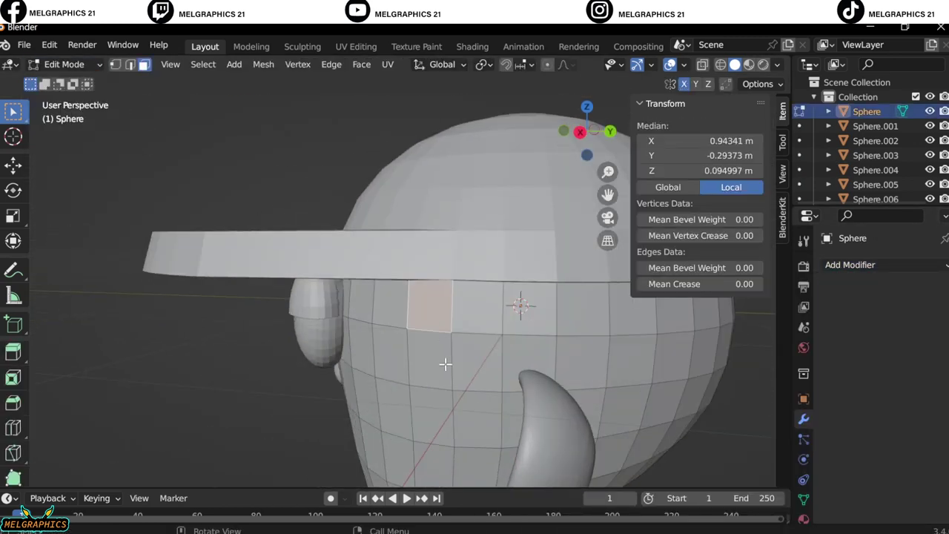
{"action": "mouse_move", "coordinate": [478, 387]}
{"action": "middle_mouse_down"}
{"action": "mouse_move", "coordinate": [526, 307]}
{"action": "mouse_move", "coordinate": [602, 354]}
{"action": "mouse_move", "coordinate": [345, 311]}
{"action": "middle_mouse_up"}
{"action": "left_click", "coordinate": [341, 317], "text": "shift"}
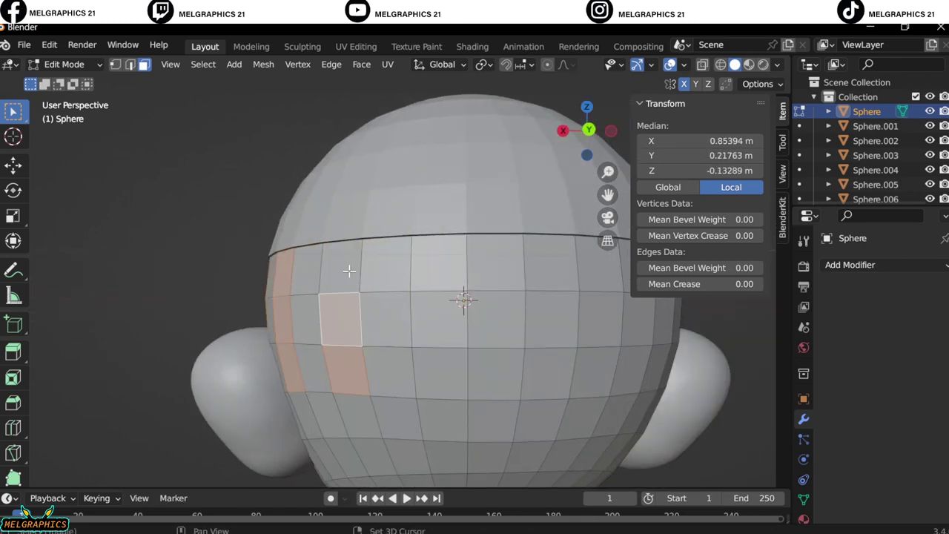
{"action": "left_click", "coordinate": [561, 386], "text": "ctrl"}
{"action": "middle_click_drag", "start_coordinate": [562, 386], "coordinate": [643, 376]}
{"action": "left_click", "coordinate": [434, 276], "text": "ctrl"}
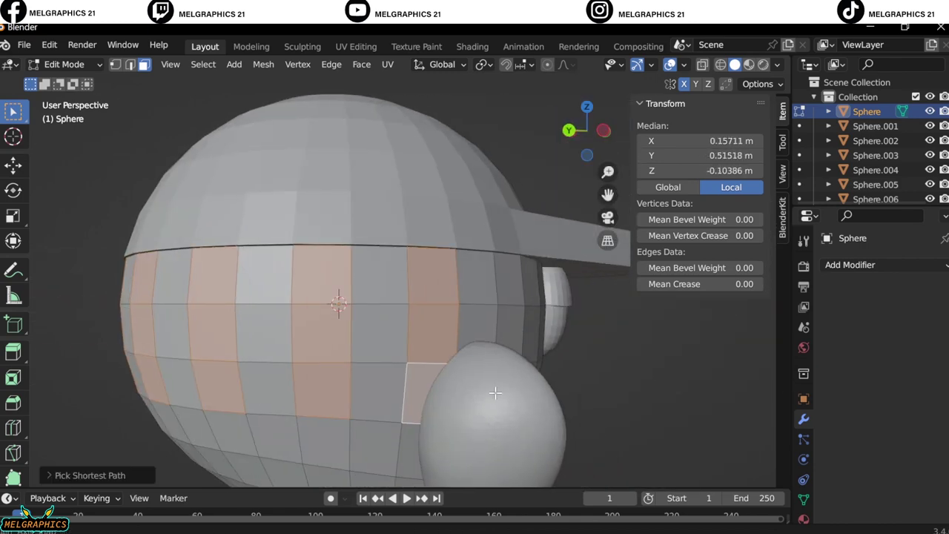
{"action": "mouse_move", "coordinate": [435, 276]}
{"action": "middle_mouse_down"}
{"action": "mouse_move", "coordinate": [369, 386]}
{"action": "mouse_move", "coordinate": [154, 379]}
{"action": "middle_mouse_up"}
{"action": "middle_click_drag", "start_coordinate": [223, 319], "coordinate": [381, 314]}
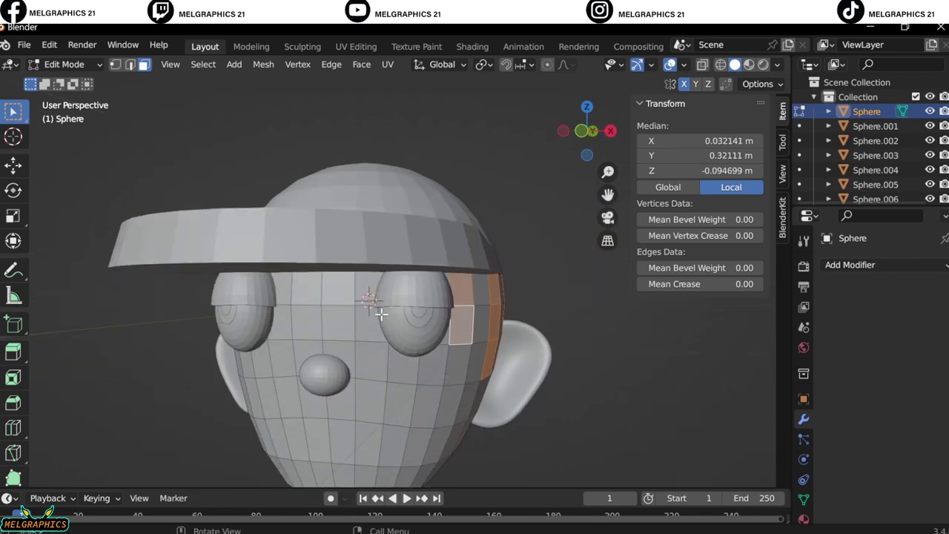
Separate the selected face band into its own object, Sphere.008, and return to Object Mode.
{"action": "right_click", "coordinate": [340, 305]}
{"action": "left_click", "coordinate": [512, 492]}
{"action": "left_click", "coordinate": [850, 264]}
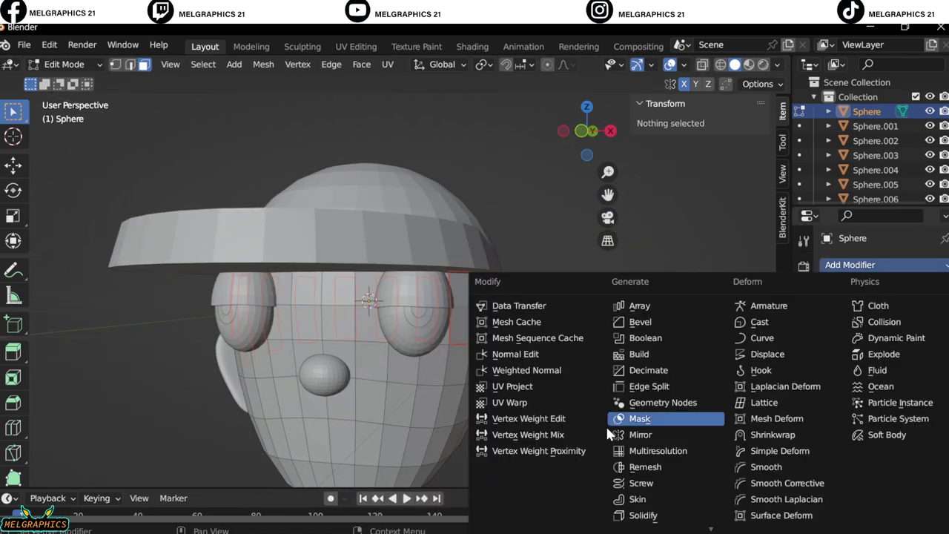
{"action": "left_click", "coordinate": [627, 323]}
{"action": "key", "text": "ctrl+z"}
{"action": "mouse_move", "coordinate": [519, 386]}
{"action": "middle_mouse_down"}
{"action": "mouse_move", "coordinate": [628, 394]}
{"action": "mouse_move", "coordinate": [605, 417]}
{"action": "middle_mouse_up"}
{"action": "left_click", "coordinate": [64, 64]}
{"action": "left_click", "coordinate": [59, 80]}
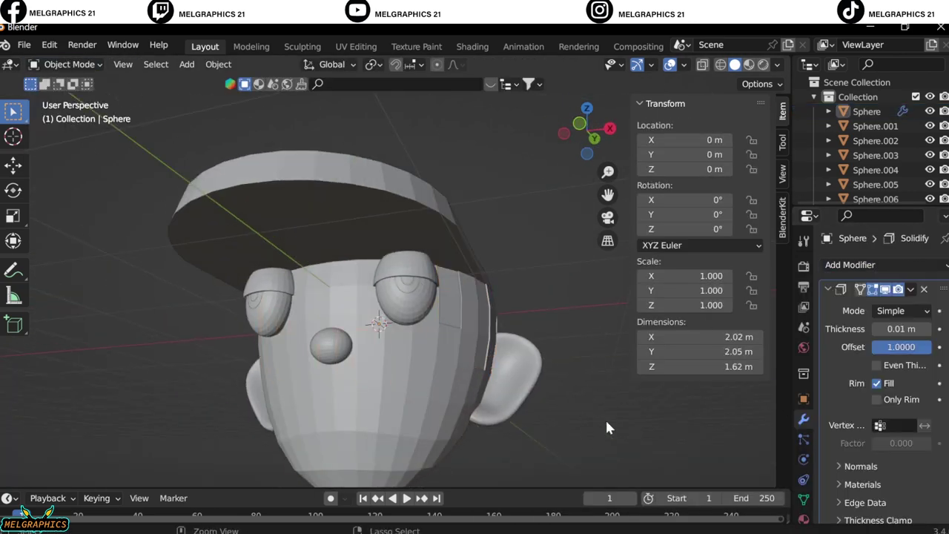
{"action": "key", "text": "ctrl+z"}
{"action": "key", "text": "ctrl+z"}
{"action": "key", "text": "ctrl+z"}
Give Sphere.008 a Solidify modifier with 0.02 m even thickness.
{"action": "left_click", "coordinate": [448, 296]}
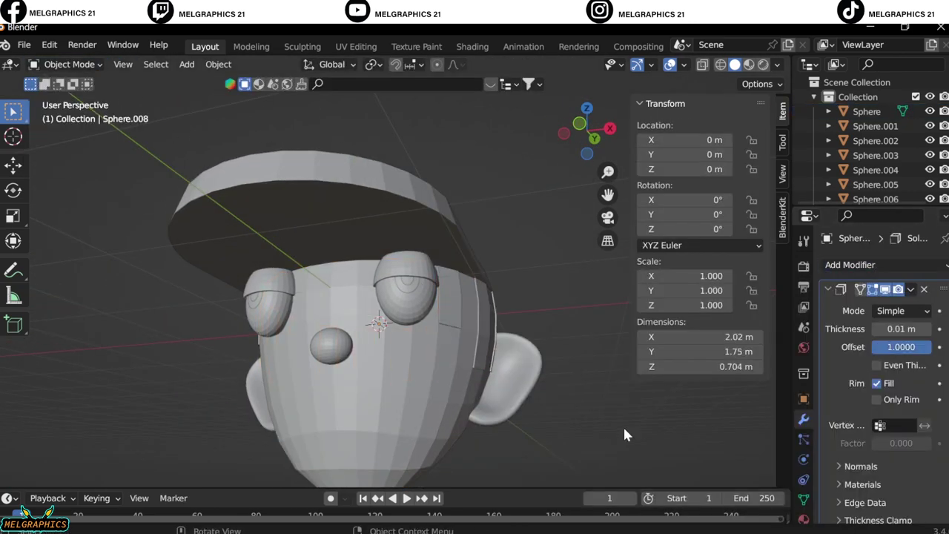
{"action": "left_click_drag", "start_coordinate": [879, 329], "coordinate": [894, 328]}
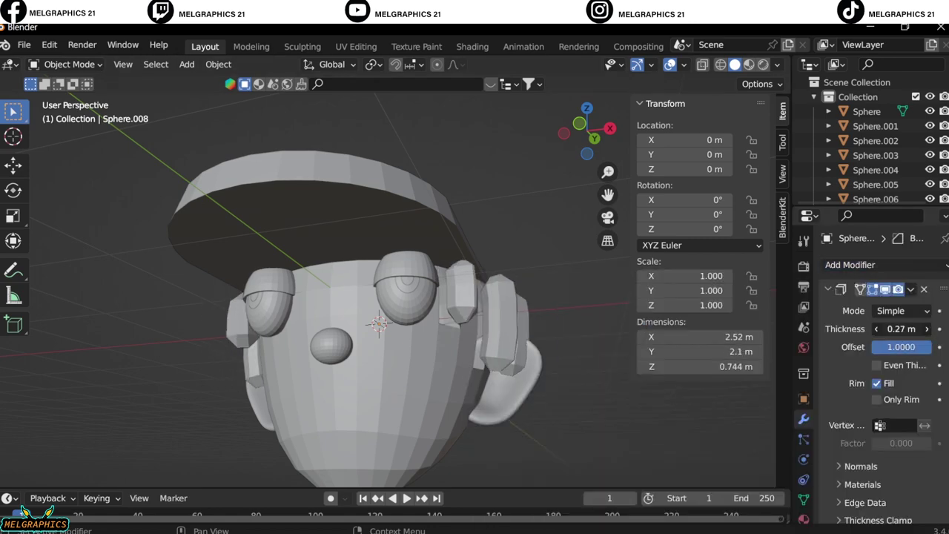
{"action": "scroll", "coordinate": [853, 318], "scroll_direction": "down", "scroll_amount": 3}
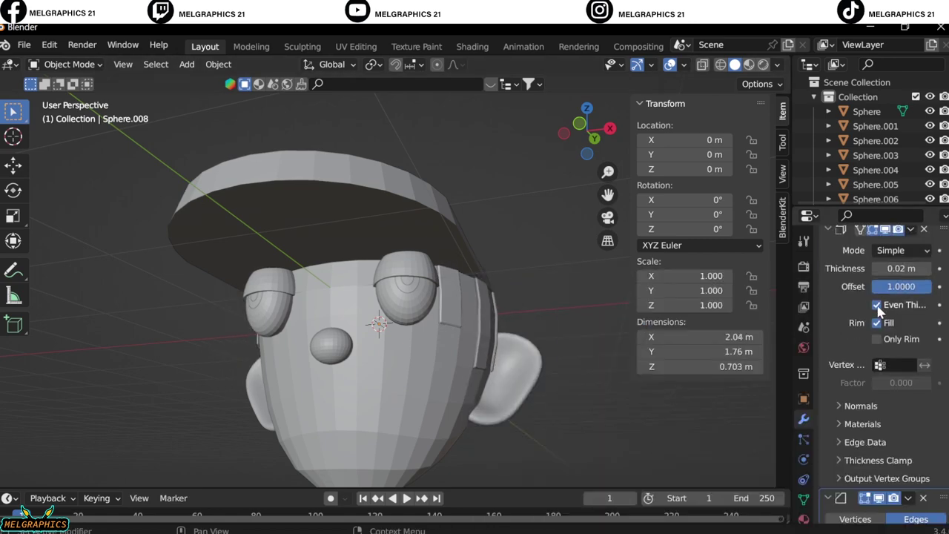
{"action": "scroll", "coordinate": [853, 319], "scroll_direction": "down", "scroll_amount": 2}
{"action": "mouse_move", "coordinate": [503, 258]}
{"action": "middle_mouse_down"}
{"action": "mouse_move", "coordinate": [60, 314]}
{"action": "mouse_move", "coordinate": [558, 405]}
{"action": "middle_mouse_up"}
Apply Shade Smooth to the head and both eyelids.
{"action": "key", "text": "KP_1"}
{"action": "right_click", "coordinate": [360, 248]}
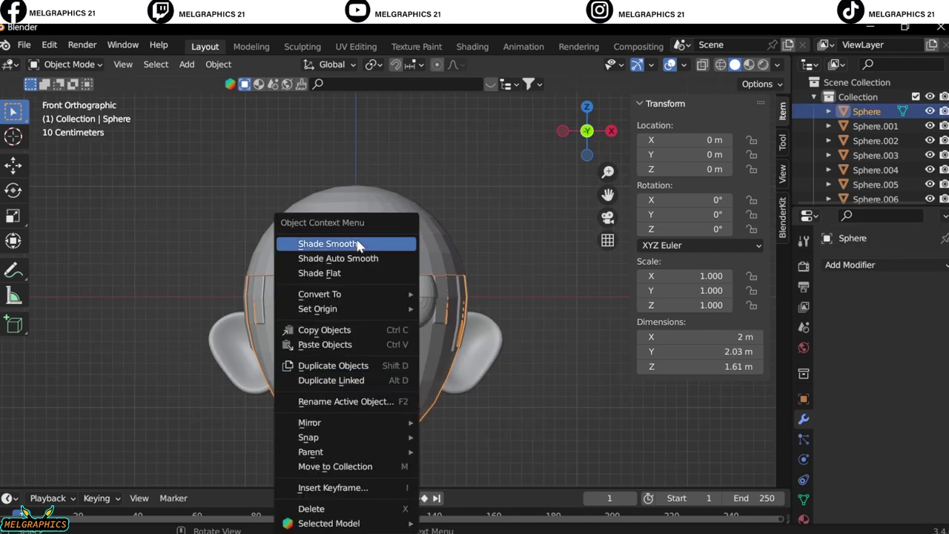
{"action": "left_click", "coordinate": [360, 248]}
{"action": "left_click", "coordinate": [289, 246]}
{"action": "right_click", "coordinate": [376, 279]}
{"action": "left_click", "coordinate": [407, 273]}
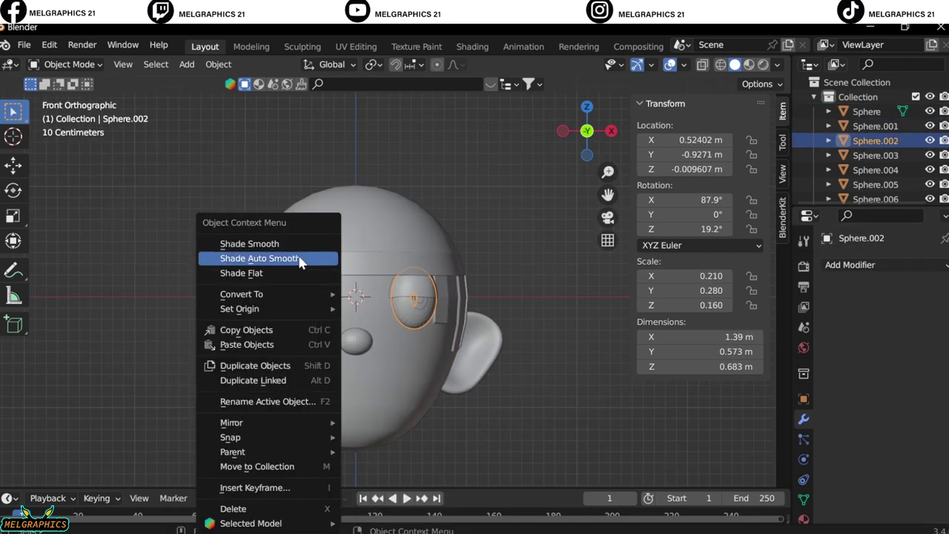
Add a cylinder and narrow its X and Y scale to 0.39.
{"action": "left_click", "coordinate": [308, 256]}
{"action": "middle_click_drag", "start_coordinate": [308, 256], "coordinate": [519, 326]}
{"action": "key", "text": "KP_1"}
{"action": "key", "text": "shift+a"}
{"action": "left_click", "coordinate": [583, 328]}
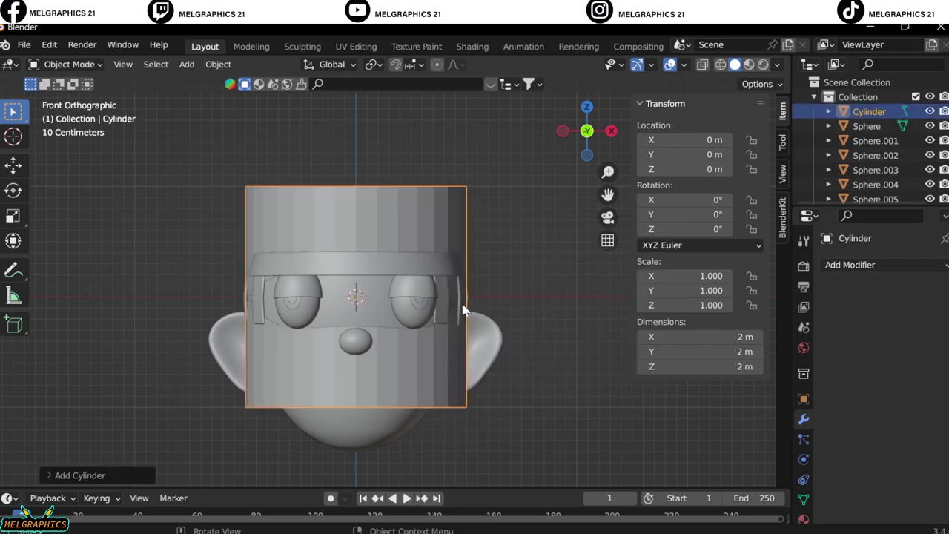
{"action": "key", "text": "ctrl+z"}
{"action": "mouse_move", "coordinate": [697, 276]}
{"action": "left_mouse_down"}
{"action": "mouse_move", "coordinate": [668, 276]}
{"action": "mouse_move", "coordinate": [705, 290]}
{"action": "left_mouse_up"}
{"action": "left_click", "coordinate": [697, 290]}
{"action": "key", "text": "BackSpace"}
{"action": "type", "text": "0.39"}
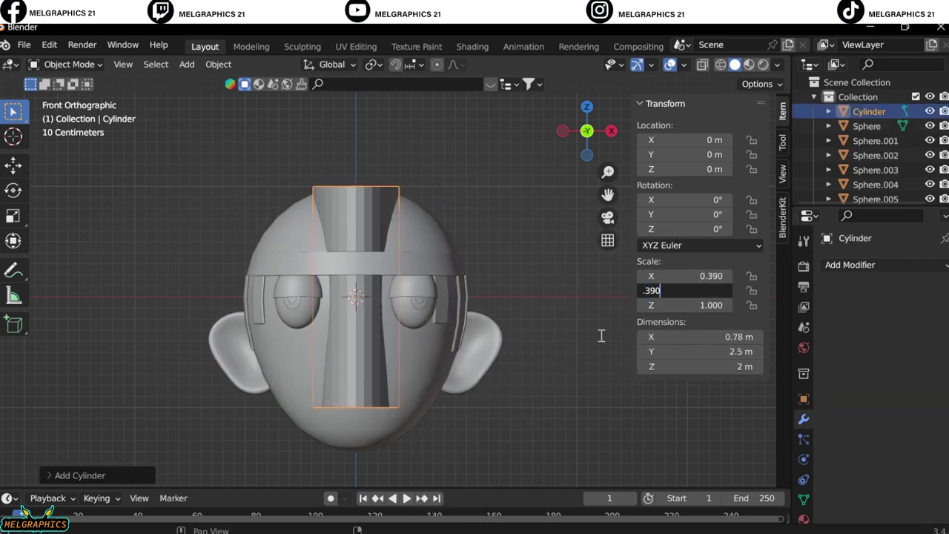
{"action": "key", "text": "Return"}
Move the cylinder down to sit just under the chin as a neck.
{"action": "key", "text": "KP_3"}
{"action": "key", "text": "g"}
{"action": "key", "text": "z"}
{"action": "left_click", "coordinate": [636, 134]}
{"action": "key", "text": "g"}
{"action": "key", "text": "y"}
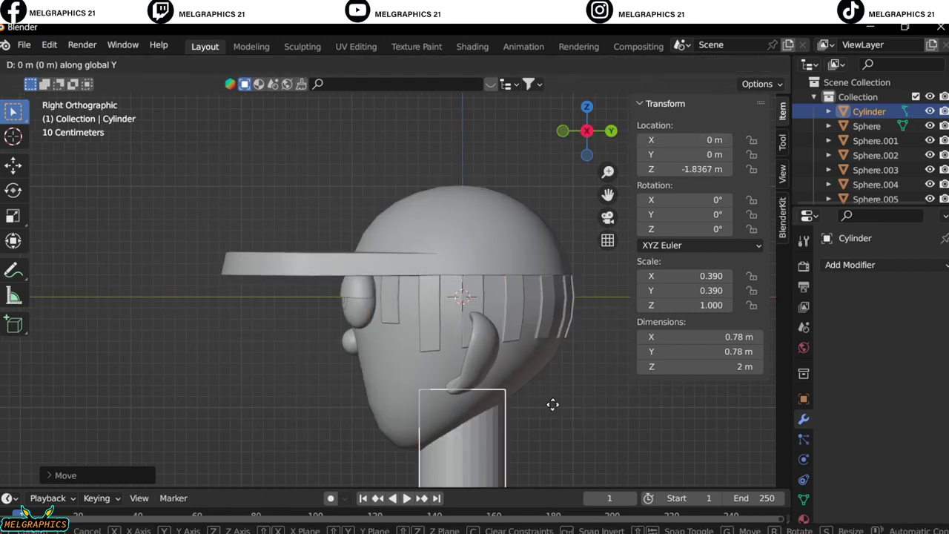
{"action": "left_click", "coordinate": [578, 395]}
{"action": "key", "text": "g"}
{"action": "key", "text": "z"}
{"action": "left_click", "coordinate": [650, 423]}
Rescale the neck cylinder to 0.27 in X and Y.
{"action": "key", "text": "KP_1"}
{"action": "left_click", "coordinate": [697, 276]}
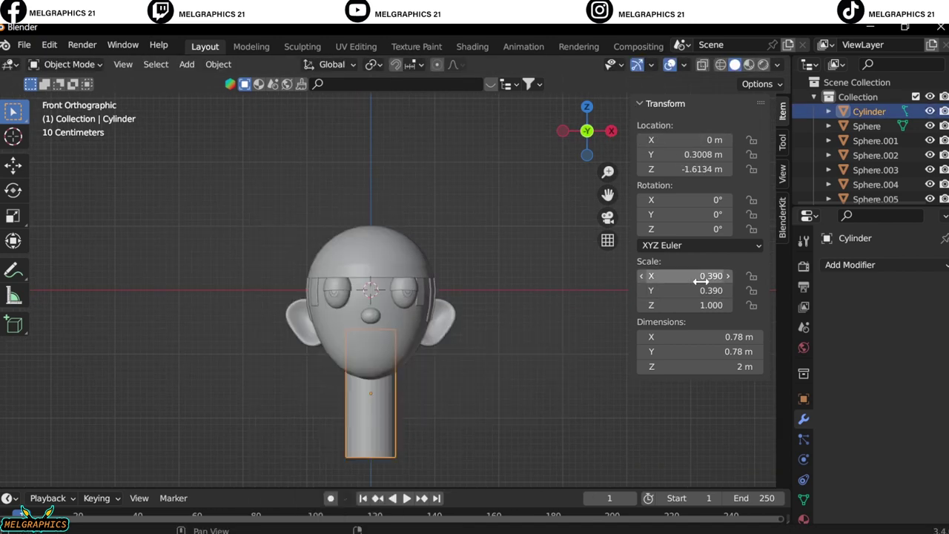
{"action": "type", "text": "0.27"}
{"action": "key", "text": "Return"}
{"action": "left_click", "coordinate": [697, 290]}
{"action": "type", "text": "0.27"}
{"action": "key", "text": "Return"}
{"action": "key", "text": "shift+a"}
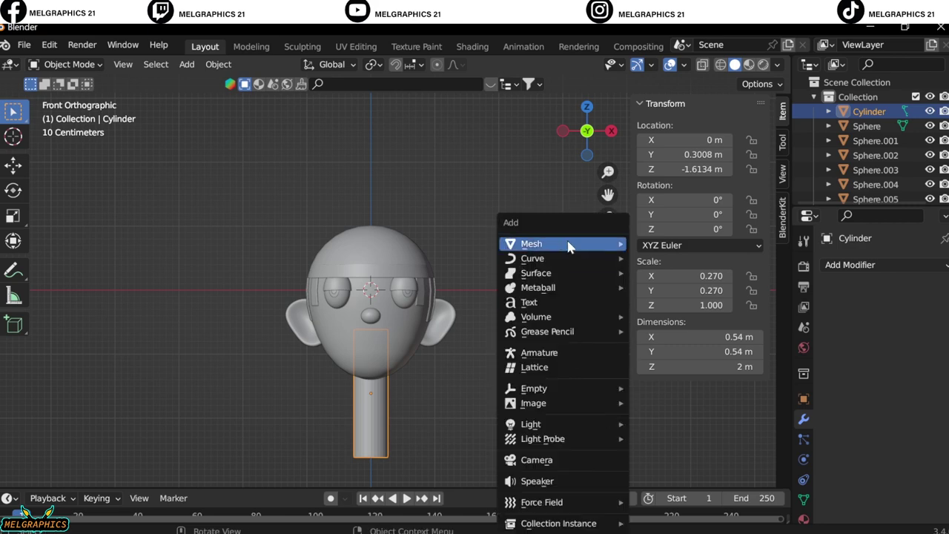
{"action": "left_click", "coordinate": [660, 297]}
Move the new sphere down below the neck and switch it to Sculpt Mode.
{"action": "key", "text": "g"}
{"action": "key", "text": "z"}
{"action": "left_click", "coordinate": [518, 293]}
{"action": "key", "text": "KP_Decimal"}
{"action": "left_click", "coordinate": [68, 64]}
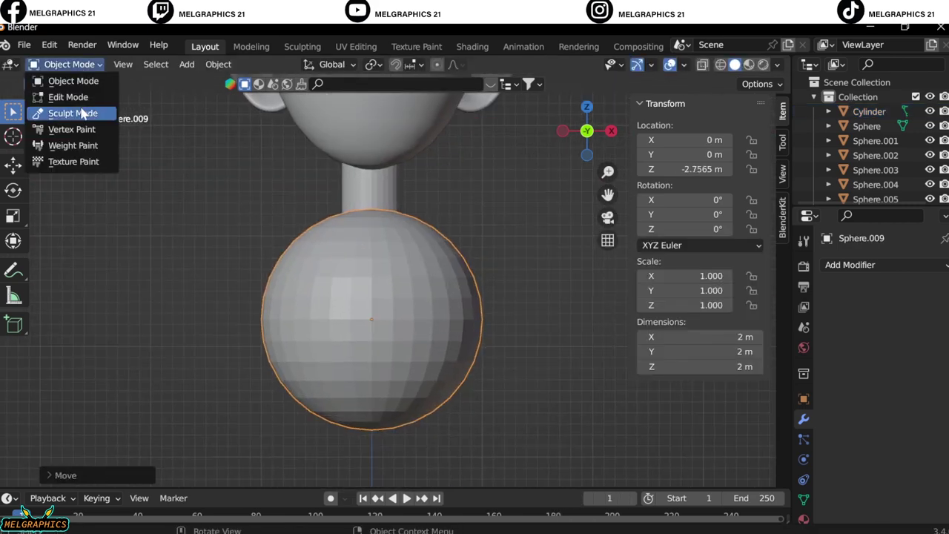
{"action": "left_click", "coordinate": [59, 110]}
Pull the sphere into wide rounded shoulders with the Grab brush and cut its bottom flat with Line Project.
{"action": "key", "text": "f"}
{"action": "left_click", "coordinate": [617, 318]}
{"action": "left_click_drag", "start_coordinate": [511, 327], "coordinate": [416, 223]}
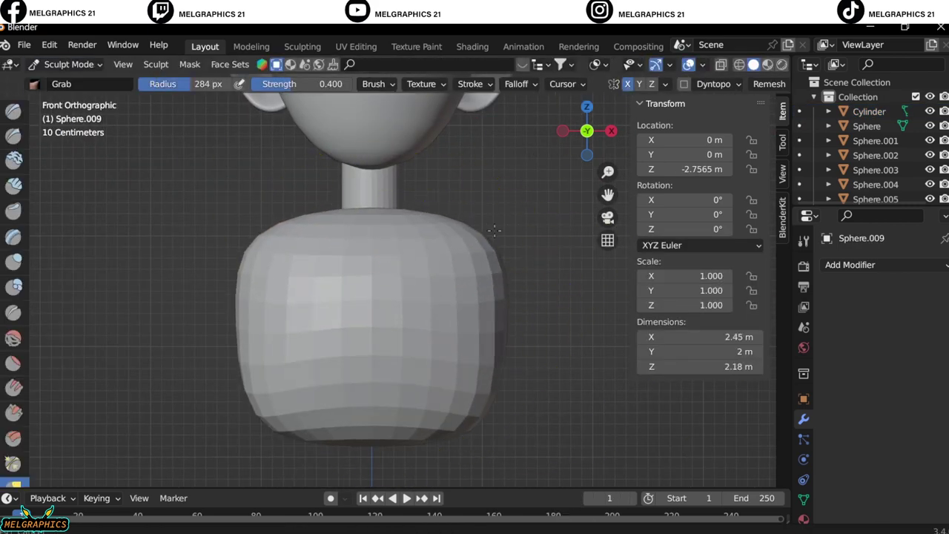
{"action": "middle_click_drag", "start_coordinate": [416, 223], "coordinate": [409, 265]}
{"action": "left_click_drag", "start_coordinate": [415, 282], "coordinate": [409, 265]}
{"action": "key", "text": "KP_1"}
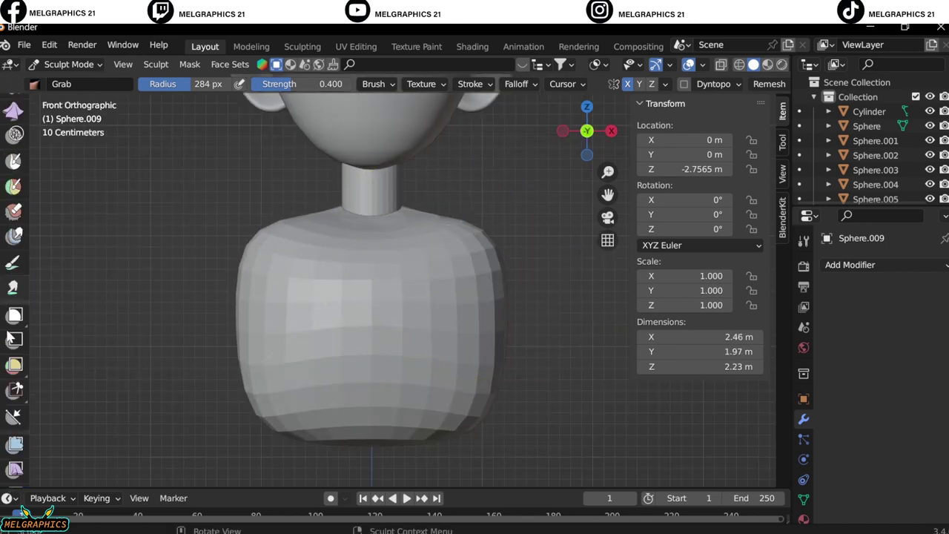
{"action": "scroll", "coordinate": [15, 371], "scroll_direction": "down", "scroll_amount": 5}
{"action": "left_click", "coordinate": [13, 295]}
{"action": "left_click_drag", "start_coordinate": [216, 325], "coordinate": [557, 324]}
Return to Object Mode and select the sculpted chest.
{"action": "left_click", "coordinate": [68, 64]}
{"action": "left_click", "coordinate": [73, 80]}
{"action": "left_click", "coordinate": [374, 189]}
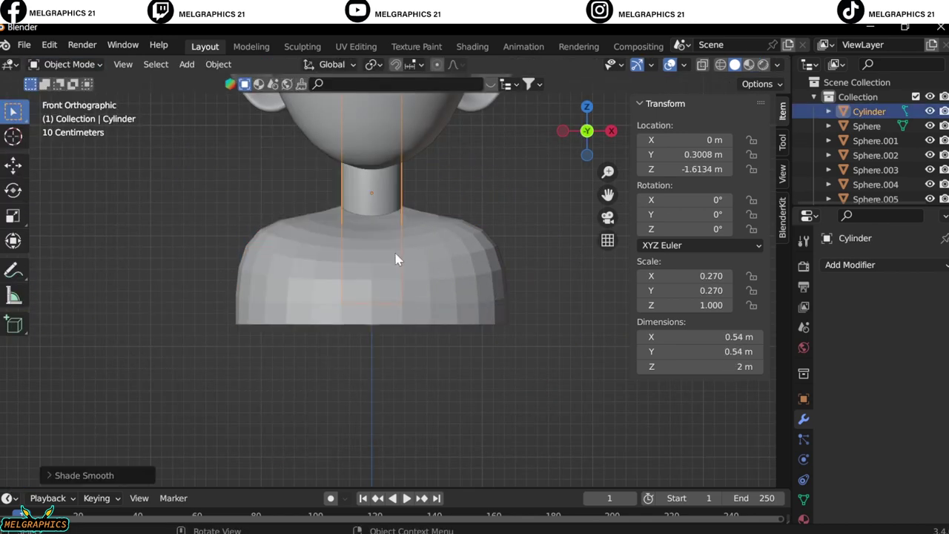
{"action": "left_click", "coordinate": [396, 259]}
{"action": "scroll", "coordinate": [382, 223], "scroll_direction": "down", "scroll_amount": 3}
{"action": "mouse_move", "coordinate": [381, 212]}
{"action": "middle_mouse_down"}
{"action": "mouse_move", "coordinate": [438, 246]}
{"action": "mouse_move", "coordinate": [353, 89]}
{"action": "middle_mouse_up"}
Save the file as day11.blend and switch to Material Preview shading.
{"action": "left_click", "coordinate": [24, 45]}
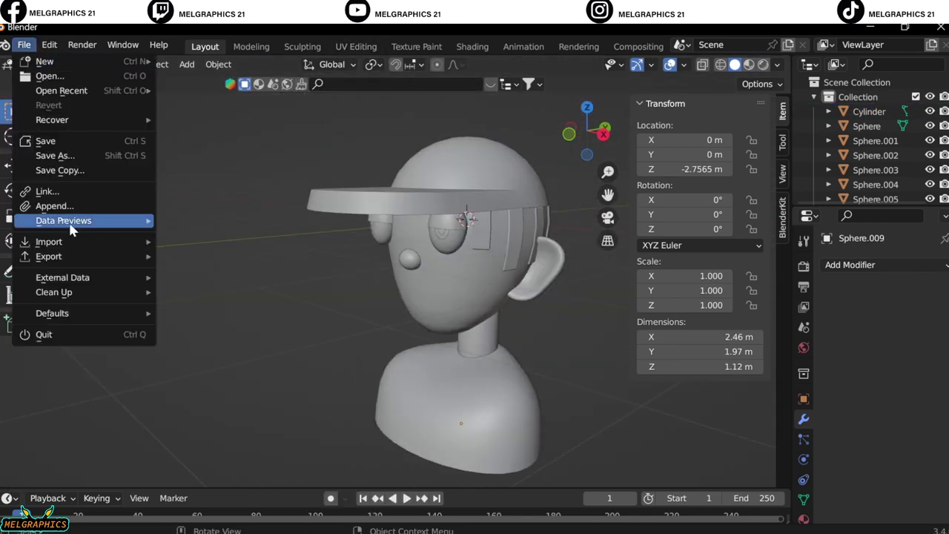
{"action": "left_click", "coordinate": [59, 95]}
{"action": "left_click", "coordinate": [405, 494]}
{"action": "type", "text": "day11"}
{"action": "key", "text": "Return"}
{"action": "left_click", "coordinate": [684, 495]}
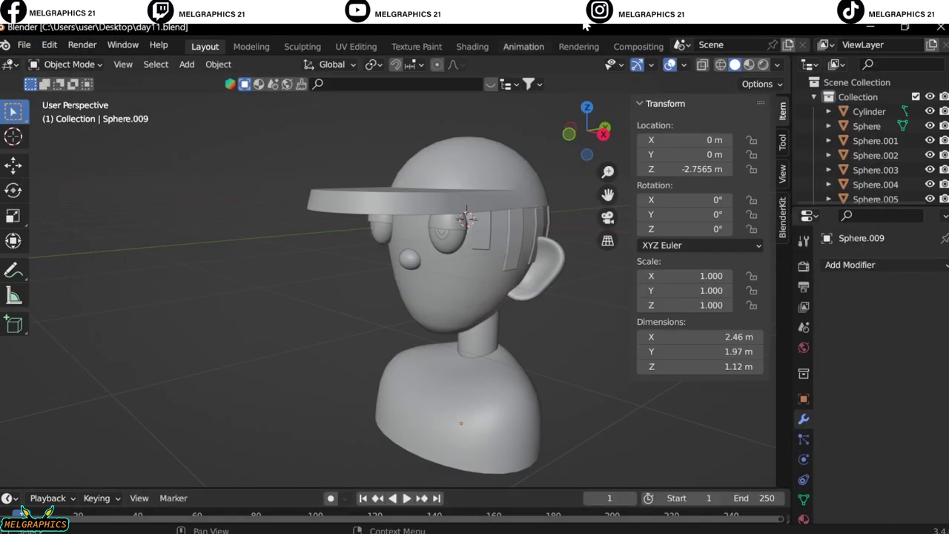
{"action": "left_click", "coordinate": [749, 65]}
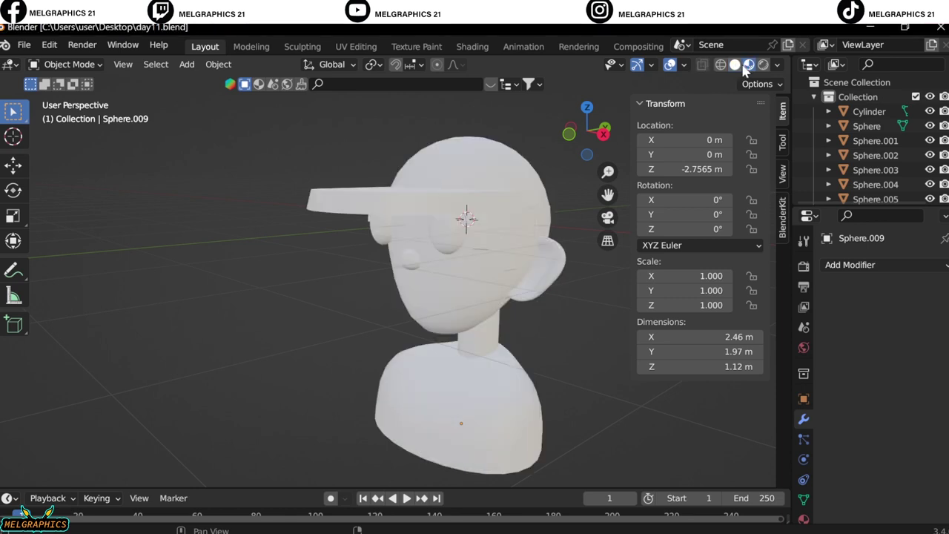
Give the cap a new material with a green base colour.
{"action": "left_click", "coordinate": [341, 200]}
{"action": "left_click", "coordinate": [803, 519]}
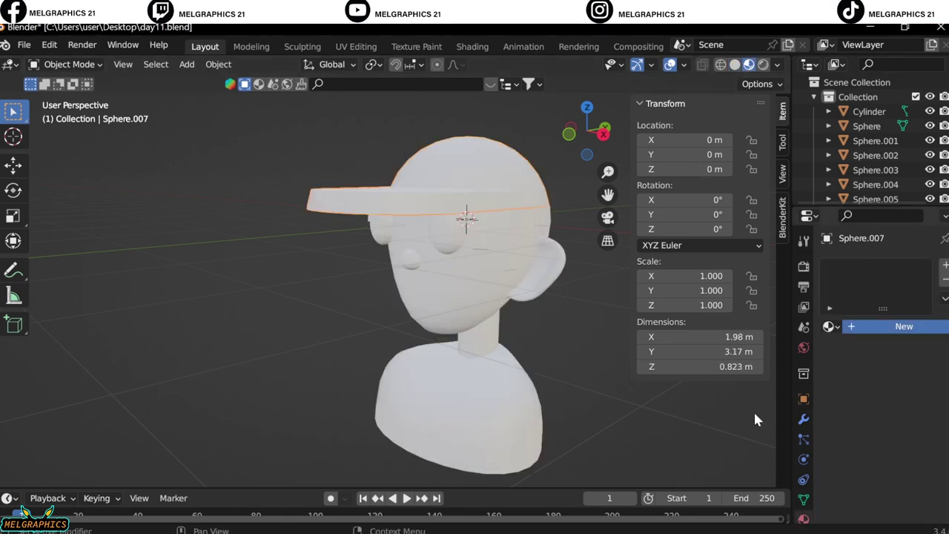
{"action": "left_click", "coordinate": [903, 324]}
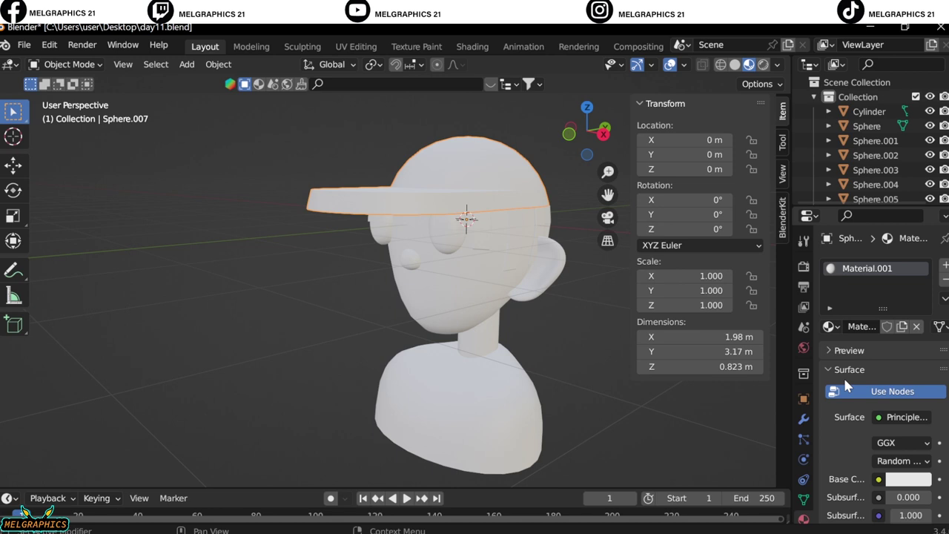
{"action": "left_click", "coordinate": [908, 479]}
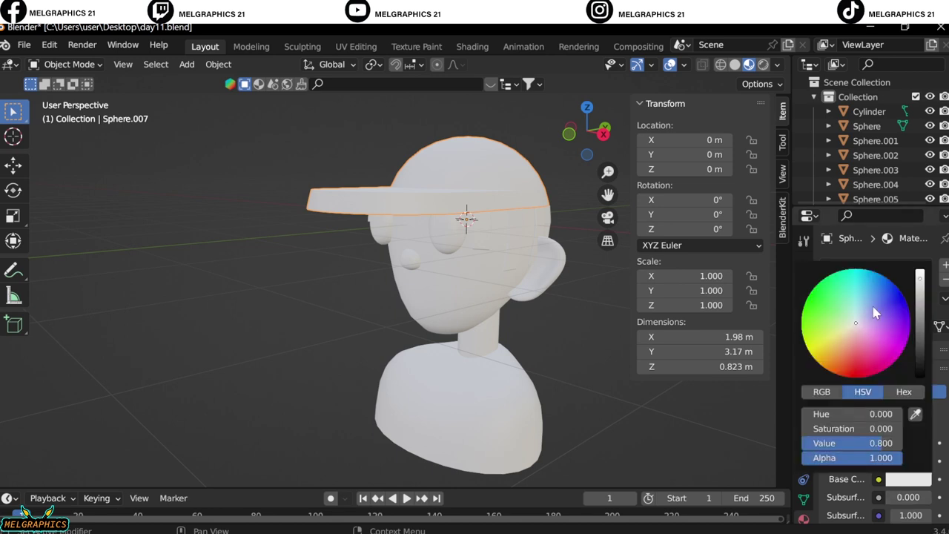
{"action": "left_click", "coordinate": [829, 272]}
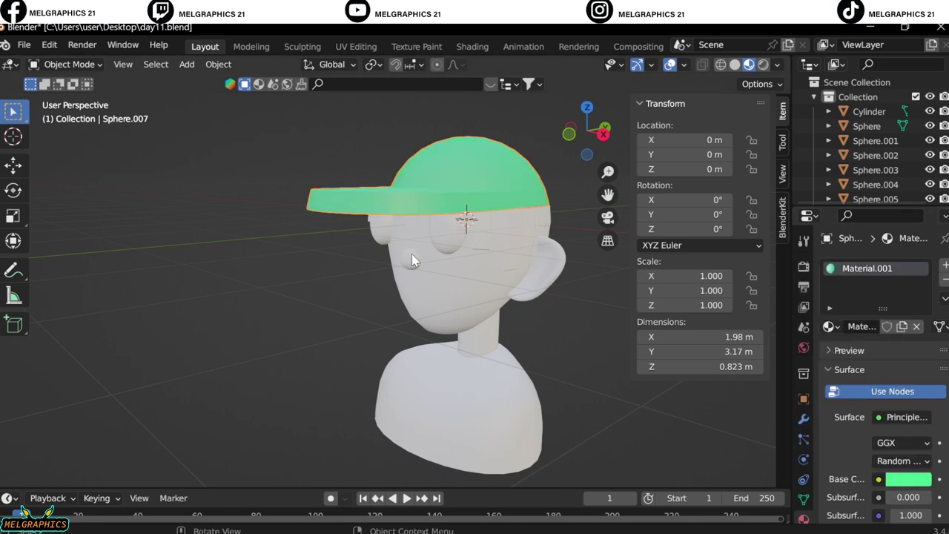
Create a new material for the head and set its base colour to a peach skin tone.
{"action": "left_click", "coordinate": [411, 254]}
{"action": "left_click", "coordinate": [909, 479]}
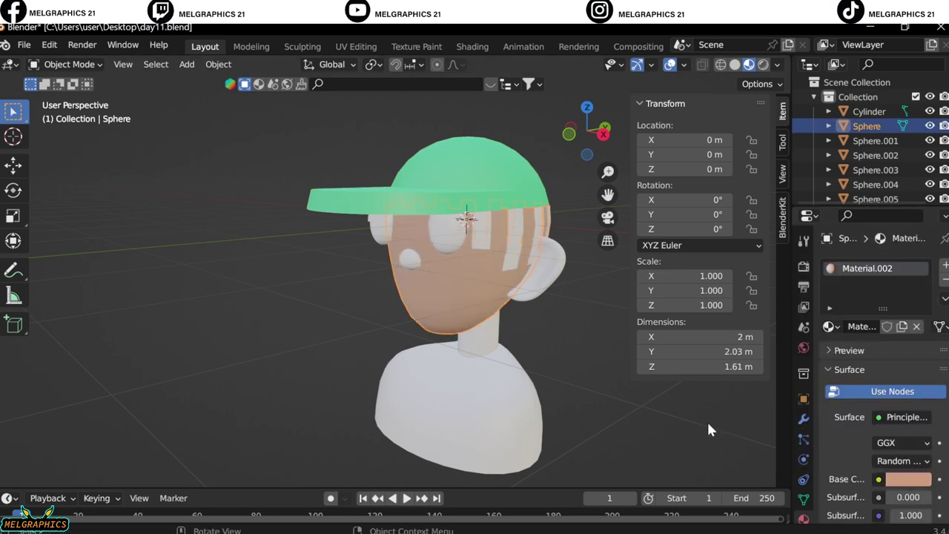
{"action": "left_click", "coordinate": [908, 479]}
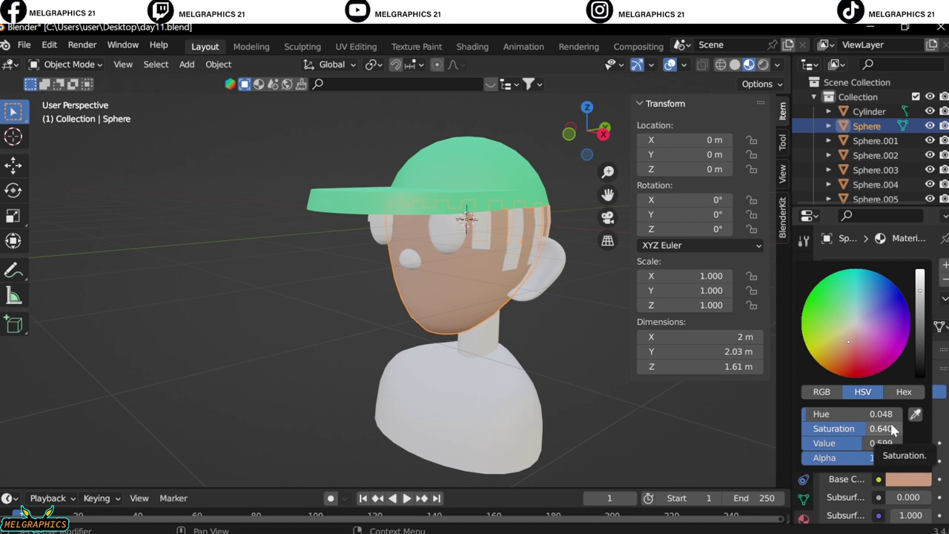
Give the ear a new skin-tone material with hue .0748 and saturation .64.
{"action": "left_click", "coordinate": [875, 185]}
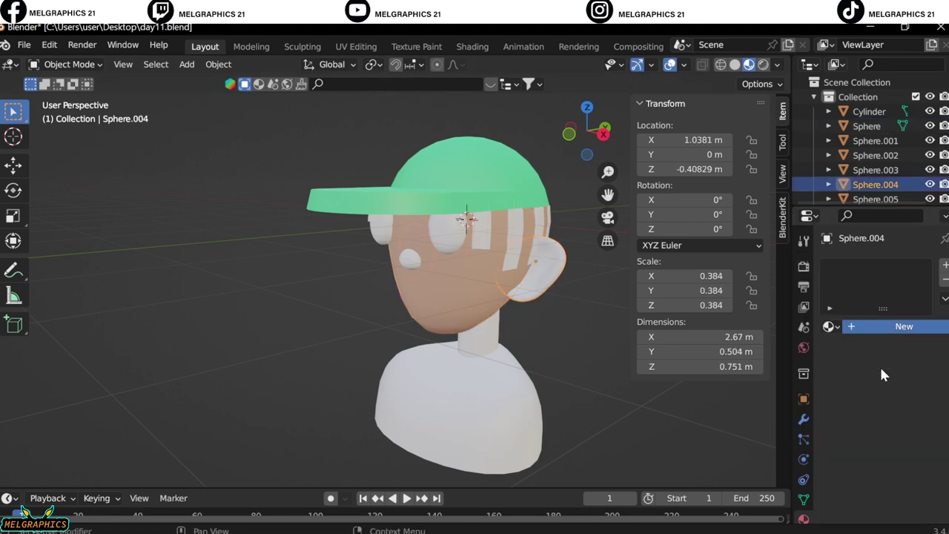
{"action": "left_click", "coordinate": [908, 479]}
{"action": "left_click", "coordinate": [868, 414]}
{"action": "type", "text": ".0748"}
{"action": "key", "text": "Tab"}
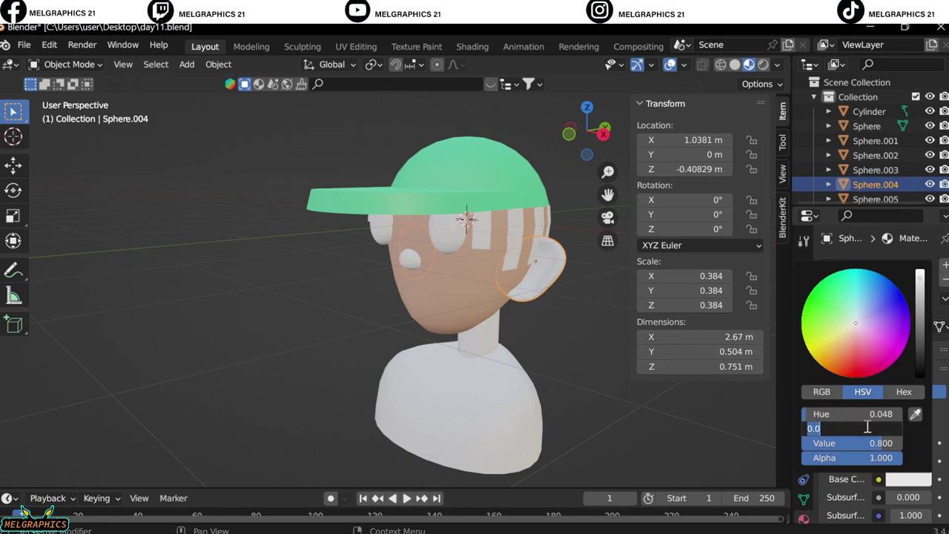
{"action": "type", "text": ".64"}
{"action": "key", "text": "Tab"}
{"action": "key", "text": "Return"}
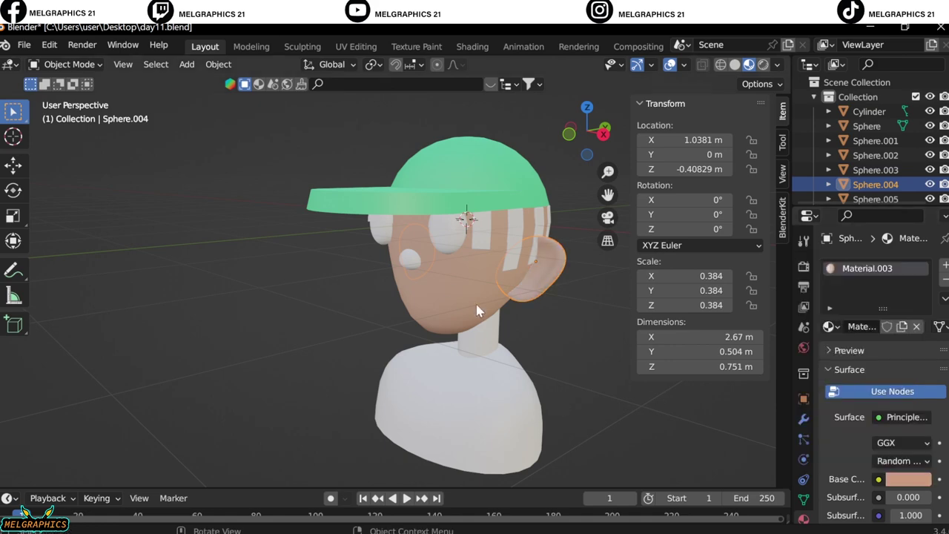
{"action": "key", "text": "KP_1"}
{"action": "scroll", "coordinate": [413, 420], "scroll_direction": "down", "scroll_amount": 1}
Give the neck a skin-tone material: hue 0.048, saturation 0.64, value 0.6.
{"action": "left_click", "coordinate": [413, 420]}
{"action": "left_click", "coordinate": [908, 479]}
{"action": "left_click", "coordinate": [881, 443]}
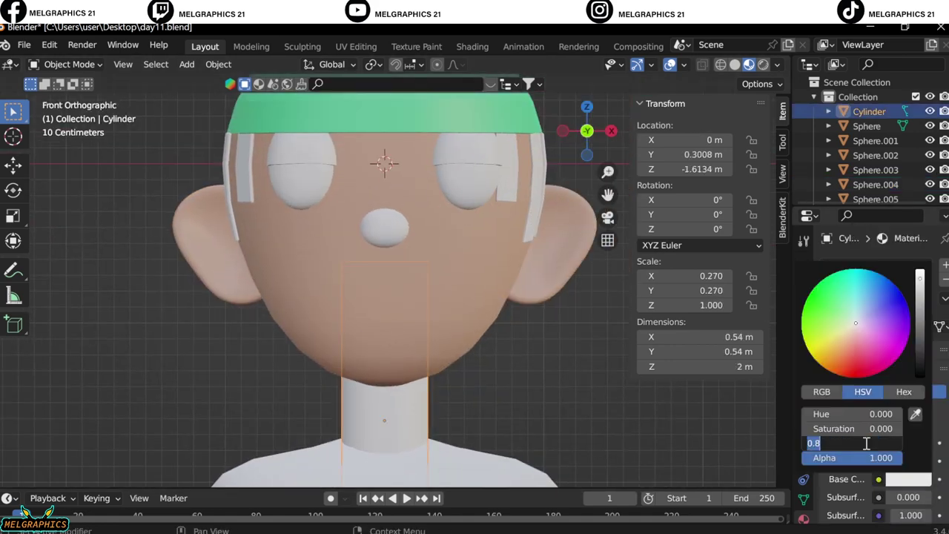
{"action": "type", "text": ".6"}
{"action": "key", "text": "Return"}
{"action": "left_click", "coordinate": [881, 429]}
{"action": "type", "text": ".64"}
{"action": "key", "text": "shift+Tab"}
{"action": "type", "text": ".0"}
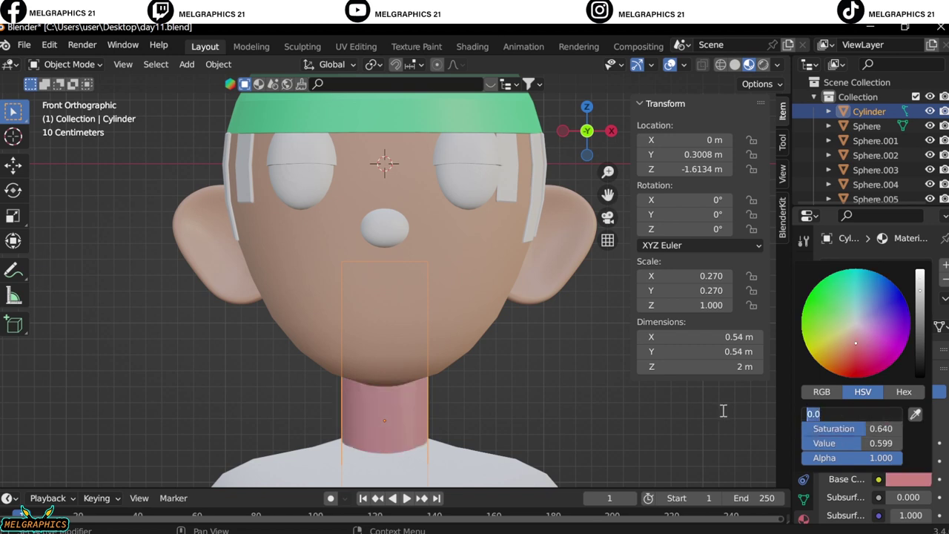
{"action": "type", "text": "48"}
{"action": "key", "text": "Return"}
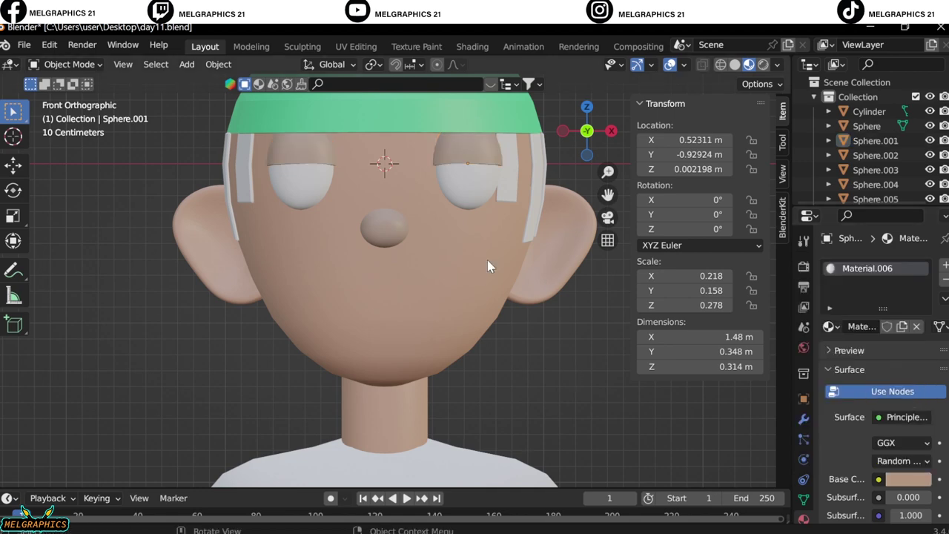
Give the eyelids a skin-coloured material.
{"action": "left_click", "coordinate": [875, 155]}
{"action": "left_click", "coordinate": [908, 479]}
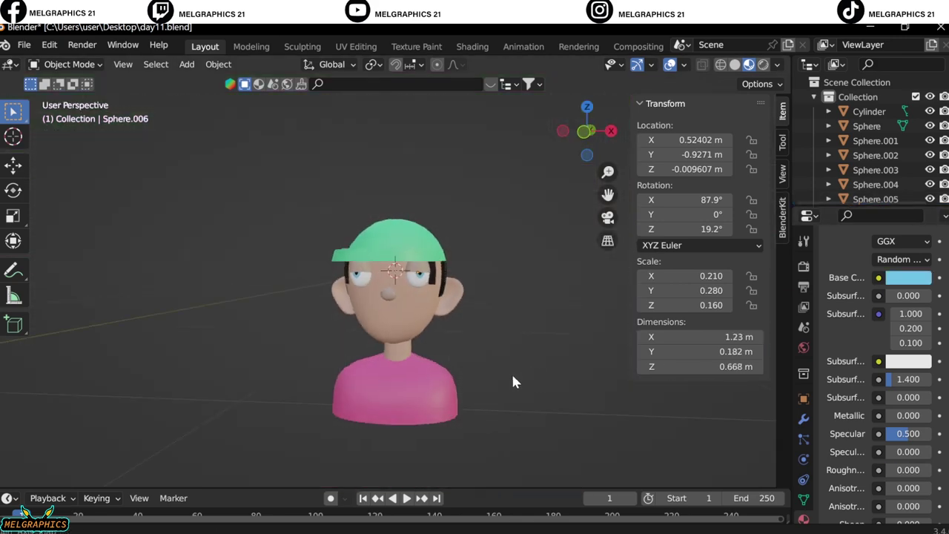
{"action": "middle_click_drag", "start_coordinate": [514, 382], "coordinate": [317, 197]}
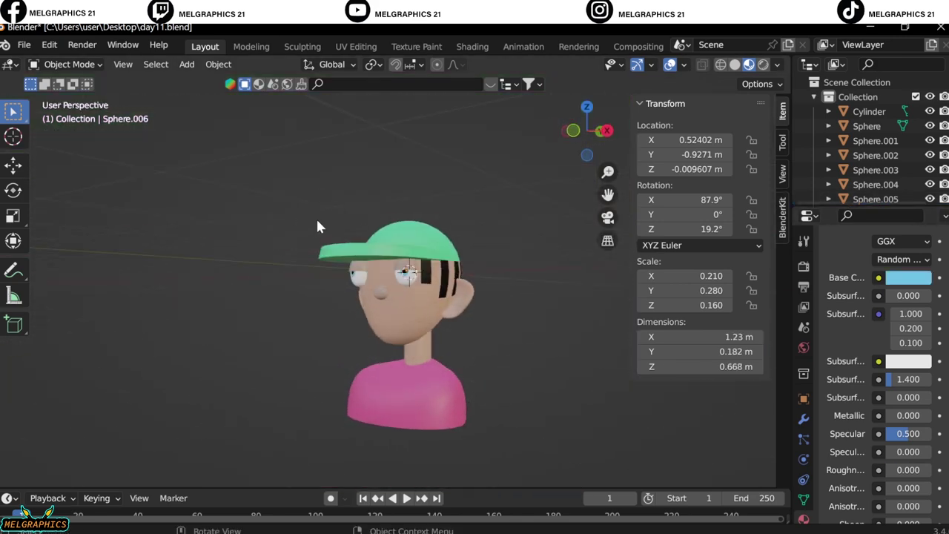
Import the Cyclorama (1).fbx backdrop file into the scene.
{"action": "left_click", "coordinate": [24, 45]}
{"action": "left_click", "coordinate": [186, 387]}
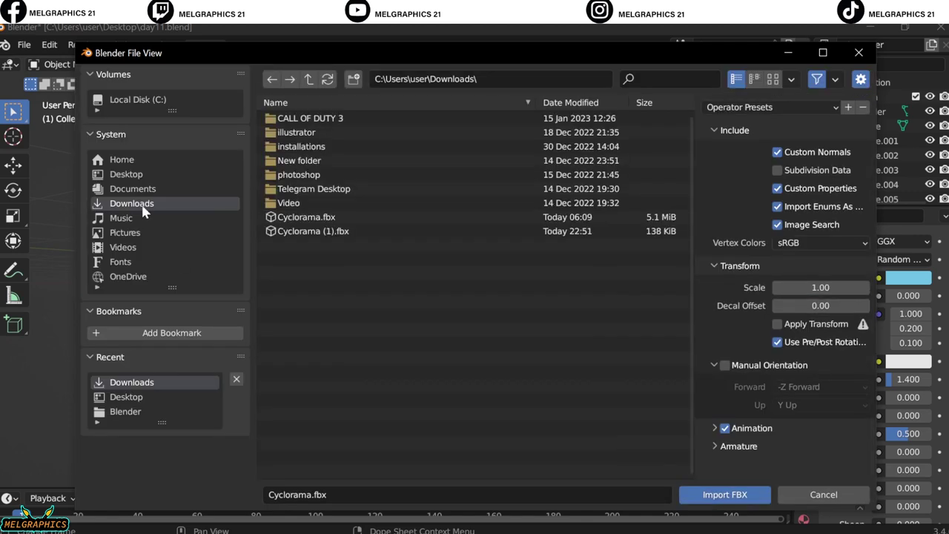
{"action": "left_click", "coordinate": [313, 230]}
{"action": "left_click", "coordinate": [721, 495]}
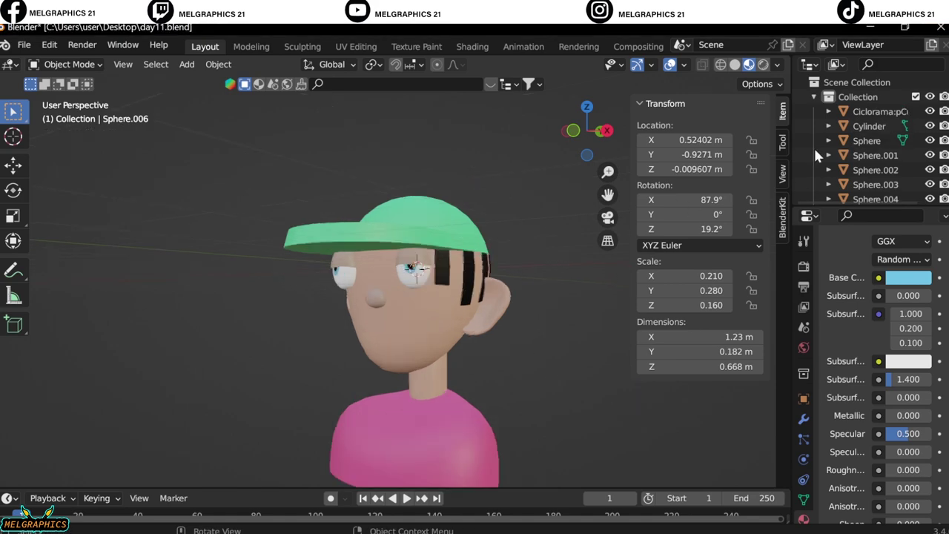
Scale the imported cyclorama up and lower it along Z in front view.
{"action": "left_click", "coordinate": [876, 111]}
{"action": "key", "text": "KP_1"}
{"action": "key", "text": "s"}
{"action": "left_click", "coordinate": [346, 343]}
{"action": "key", "text": "g"}
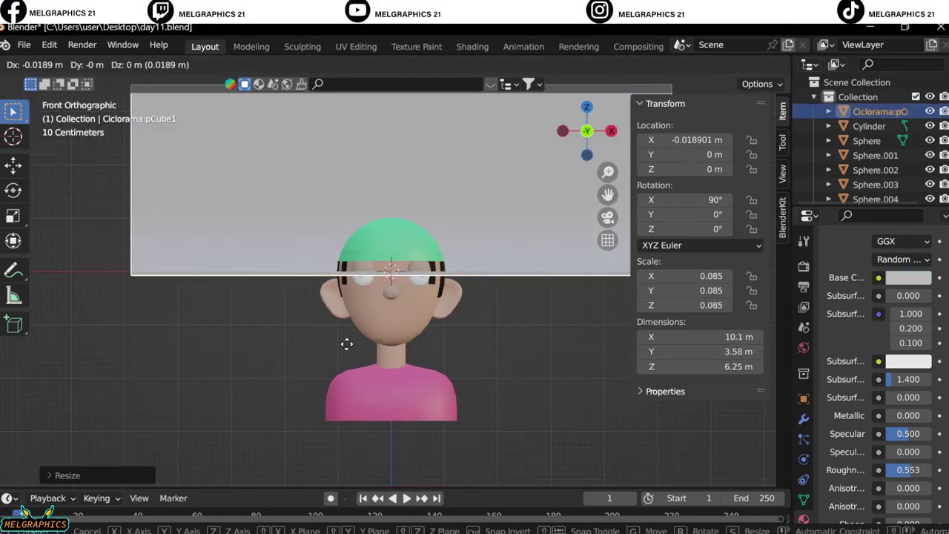
{"action": "key", "text": "z"}
{"action": "left_click", "coordinate": [642, 442]}
{"action": "key", "text": "s"}
{"action": "left_click", "coordinate": [642, 442]}
Check the backdrop from the side, then fine-tune its height along Z from the front.
{"action": "middle_click_drag", "start_coordinate": [642, 442], "coordinate": [426, 395]}
{"action": "key", "text": "KP_3"}
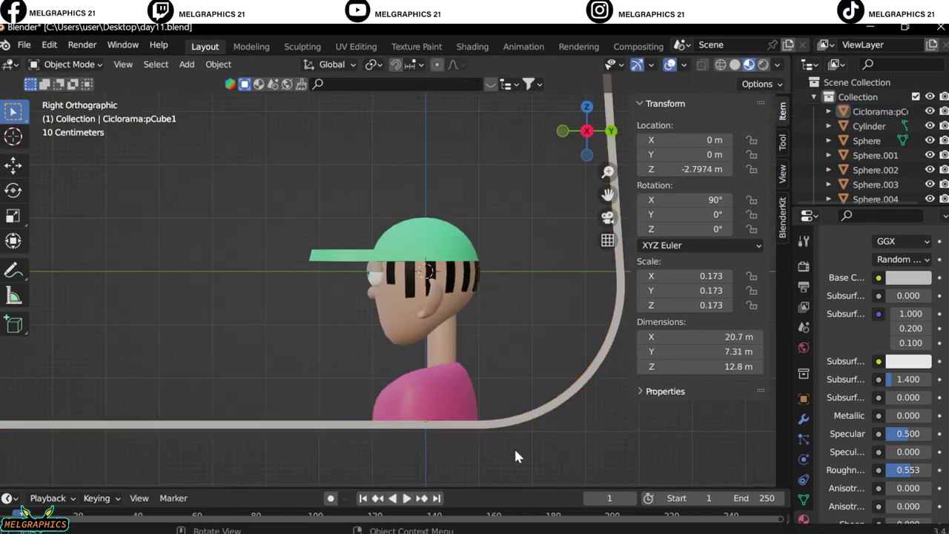
{"action": "mouse_move", "coordinate": [514, 447]}
{"action": "middle_mouse_down"}
{"action": "mouse_move", "coordinate": [310, 328]}
{"action": "mouse_move", "coordinate": [433, 322]}
{"action": "middle_mouse_up"}
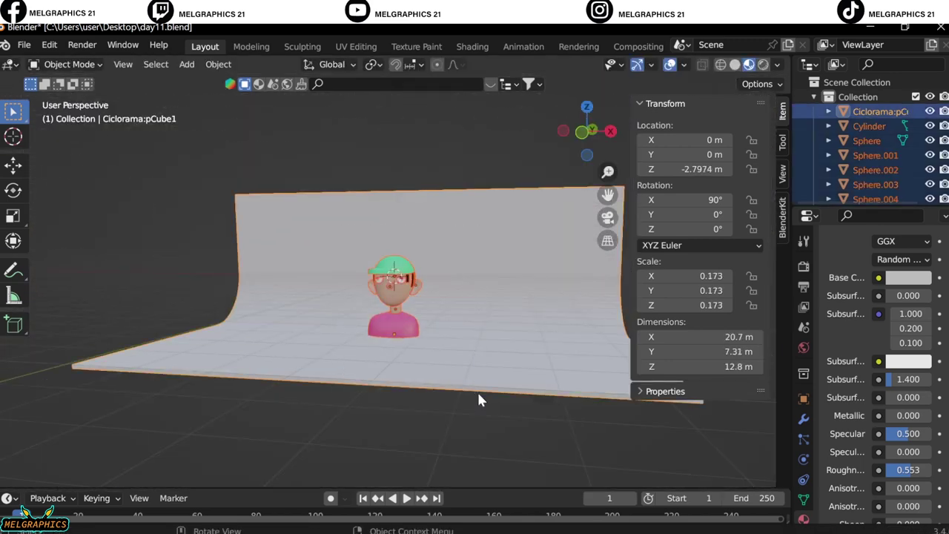
{"action": "key", "text": "KP_1"}
{"action": "key", "text": "g"}
{"action": "key", "text": "z"}
{"action": "left_click", "coordinate": [439, 336]}
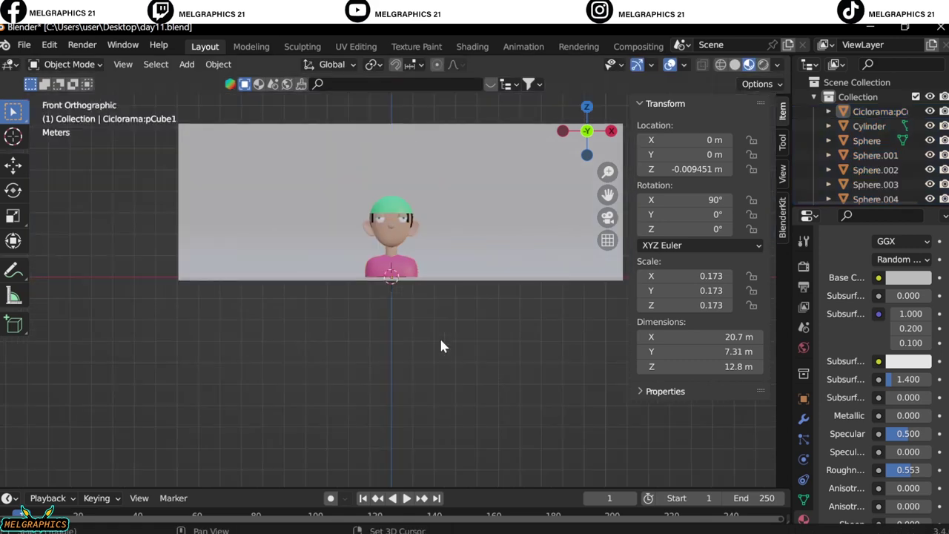
{"action": "middle_click_drag", "start_coordinate": [439, 336], "coordinate": [480, 403]}
Add an area light tilted 90° on X, placed in front of the bust at head height.
{"action": "key", "text": "shift+a"}
{"action": "left_click", "coordinate": [536, 472]}
{"action": "key", "text": "KP_3"}
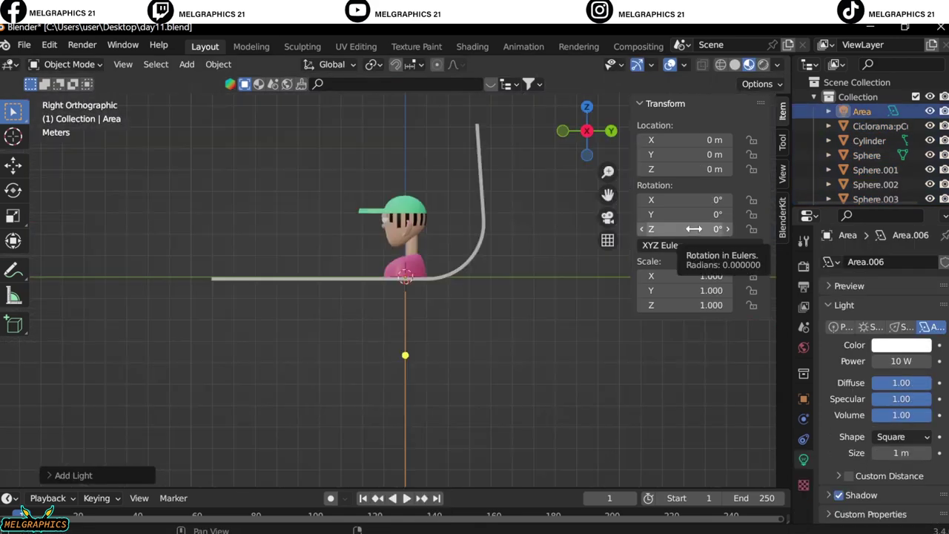
{"action": "left_click", "coordinate": [575, 295]}
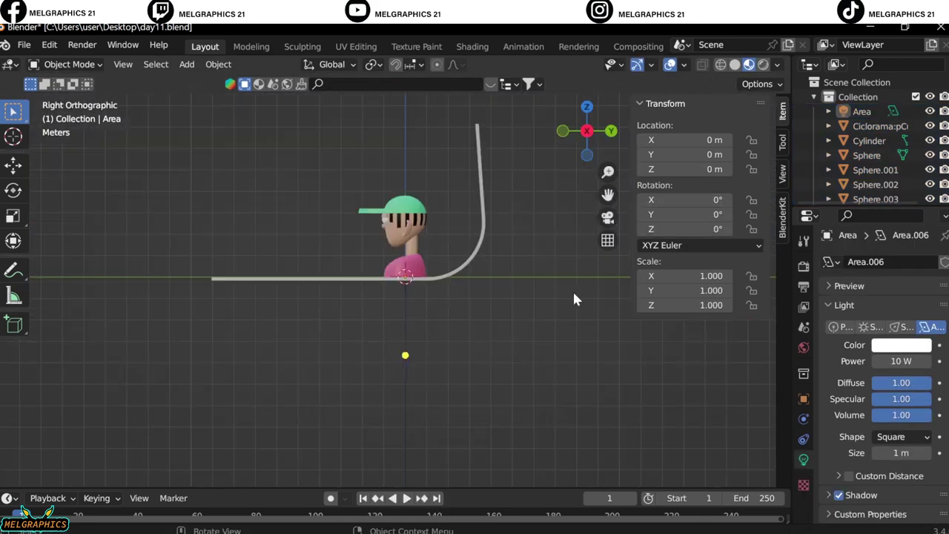
{"action": "left_click_drag", "start_coordinate": [657, 199], "coordinate": [666, 200]}
{"action": "double_click", "coordinate": [666, 200]}
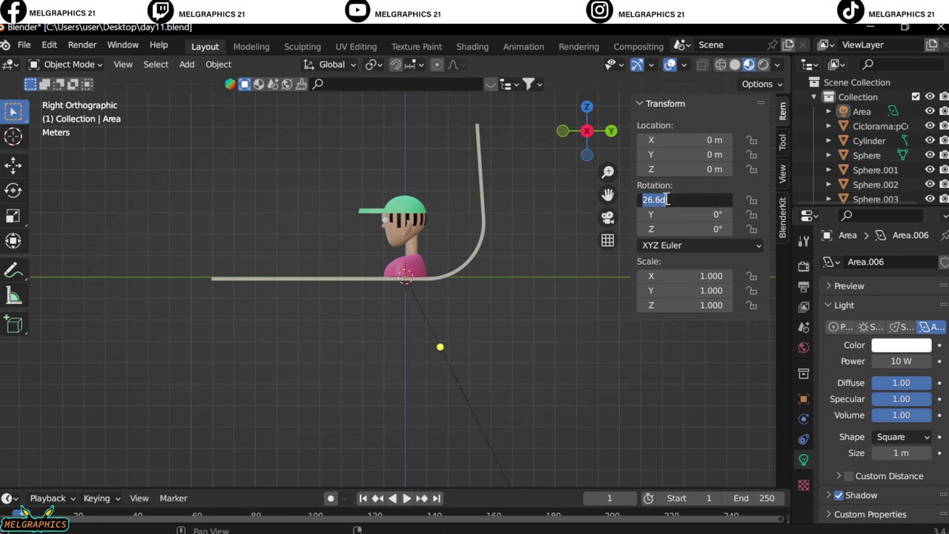
{"action": "type", "text": "90"}
{"action": "key", "text": "Return"}
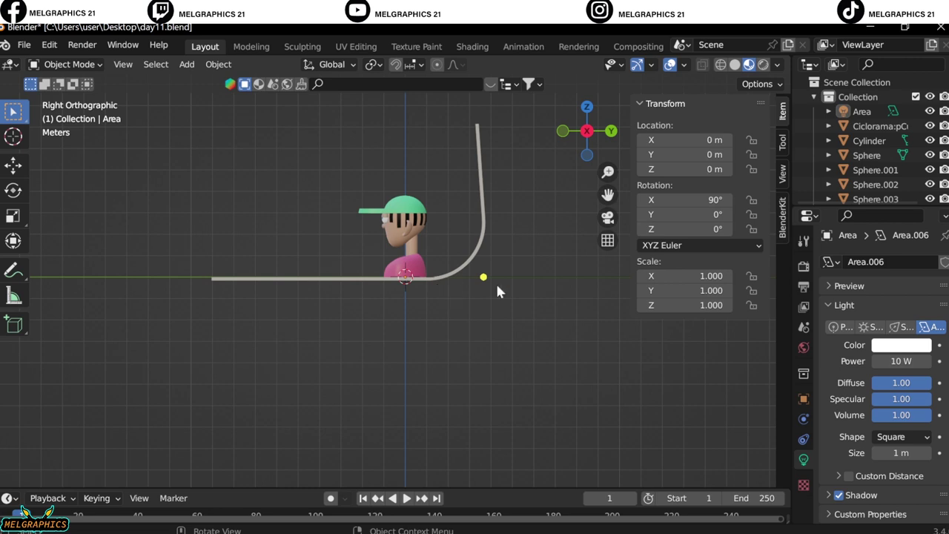
{"action": "left_click_drag", "start_coordinate": [483, 286], "coordinate": [220, 286]}
{"action": "key", "text": "g"}
{"action": "key", "text": "z"}
{"action": "left_click", "coordinate": [228, 233]}
{"action": "key", "text": "KP_1"}
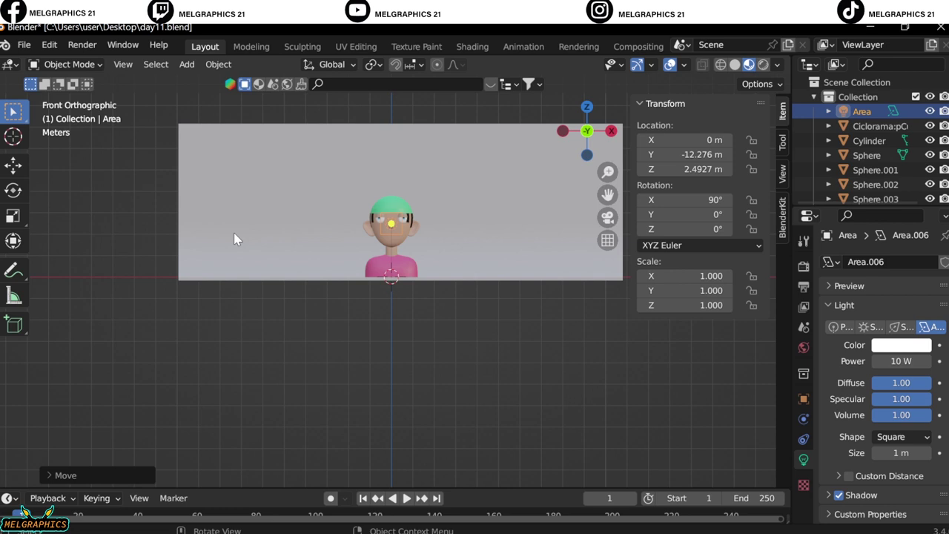
Turn the front area light 45° around Z toward the bust.
{"action": "key", "text": "KP_7"}
{"action": "left_click", "coordinate": [698, 228]}
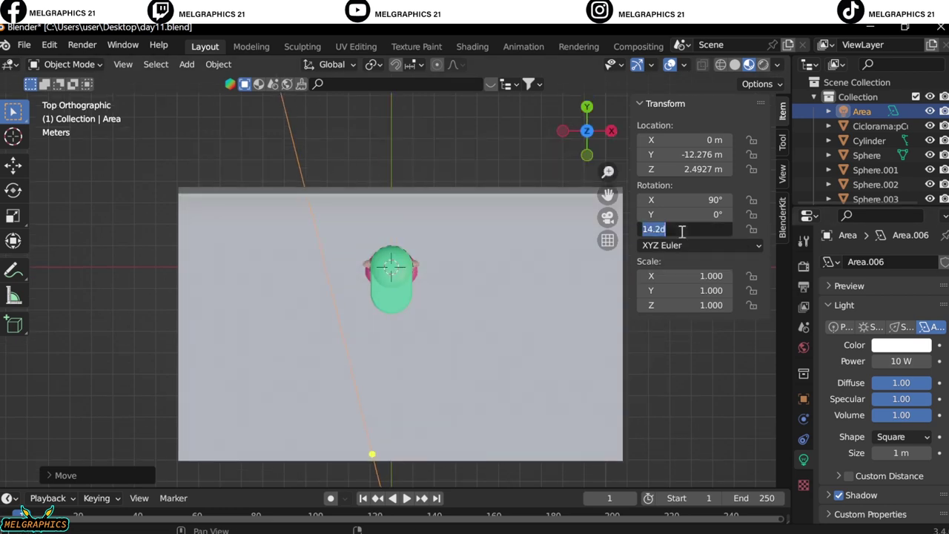
{"action": "type", "text": "45"}
{"action": "key", "text": "Return"}
{"action": "key", "text": "g"}
{"action": "left_click", "coordinate": [561, 364]}
Duplicate the front light, set its Z rotation to -45° and move it -14.9 on X.
{"action": "key", "text": "shift+d"}
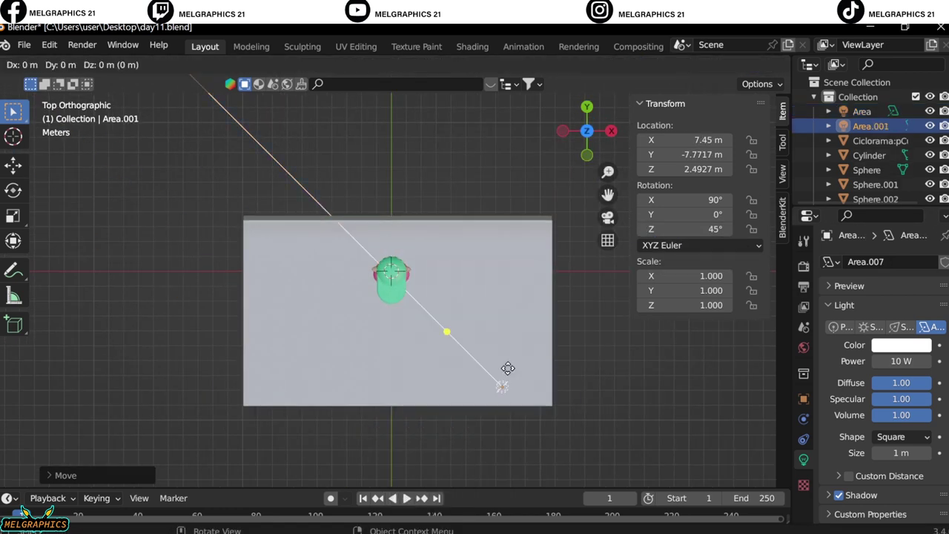
{"action": "key", "text": "Escape"}
{"action": "left_click", "coordinate": [689, 229]}
{"action": "type", "text": "-45"}
{"action": "key", "text": "Return"}
{"action": "type", "text": "gx-14.9"}
{"action": "key", "text": "Return"}
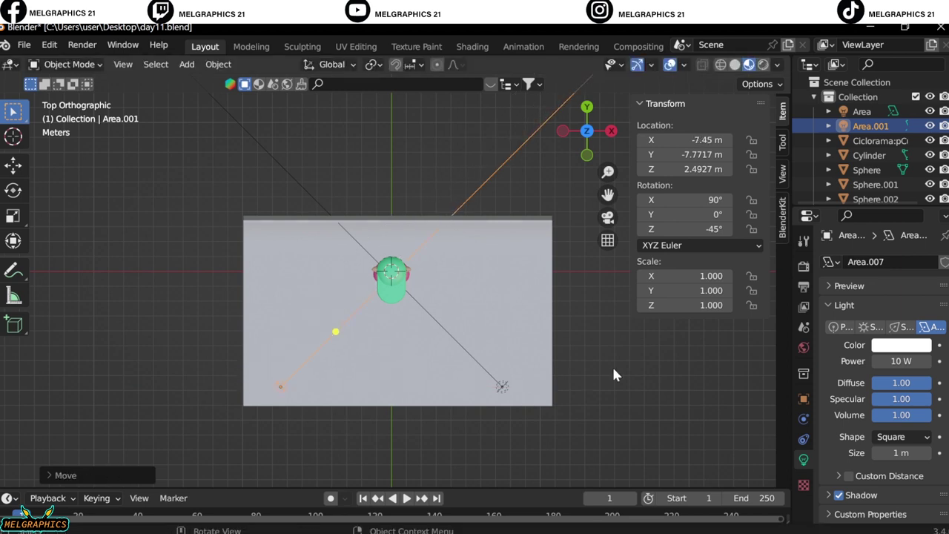
Add a third area light raised overhead along Z.
{"action": "key", "text": "shift+a"}
{"action": "left_click", "coordinate": [672, 416]}
{"action": "key", "text": "KP_3"}
{"action": "key", "text": "g"}
{"action": "key", "text": "z"}
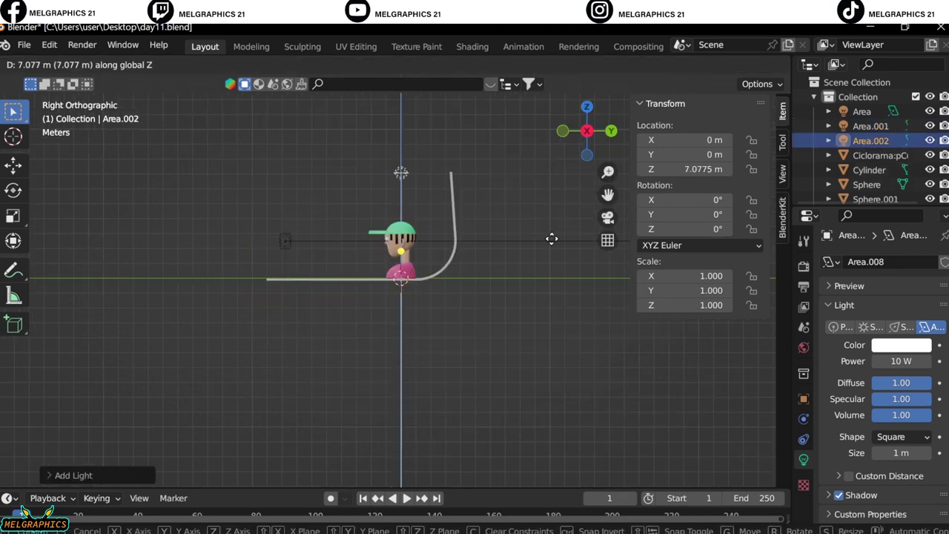
{"action": "left_click", "coordinate": [543, 332]}
Add a camera to the scene.
{"action": "key", "text": "KP_1"}
{"action": "key", "text": "shift+a"}
{"action": "left_click", "coordinate": [478, 370]}
Move the camera forward along Y and up to about 2.3 m, then view through it.
{"action": "key", "text": "KP_3"}
{"action": "key", "text": "g"}
{"action": "key", "text": "y"}
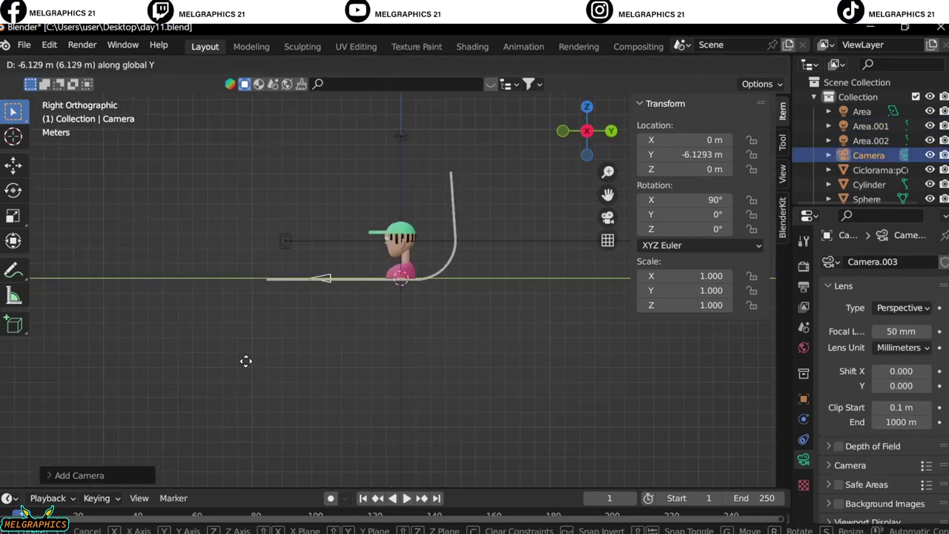
{"action": "left_click", "coordinate": [222, 355]}
{"action": "key", "text": "g"}
{"action": "key", "text": "z"}
{"action": "left_click", "coordinate": [231, 318]}
{"action": "key", "text": "KP_0"}
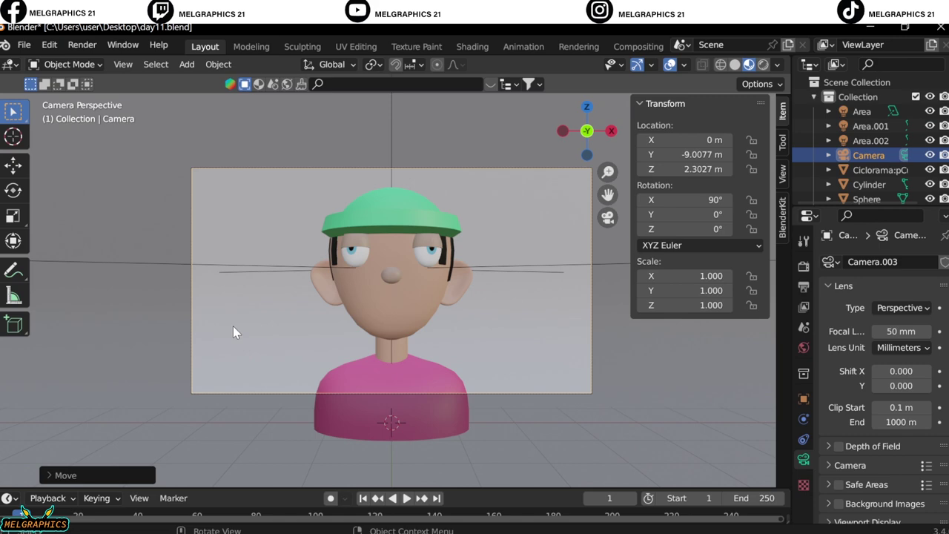
Add an area light rotated 90° on Y, placed beside the bust at head height.
{"action": "key", "text": "shift+a"}
{"action": "left_click", "coordinate": [287, 339]}
{"action": "left_click_drag", "start_coordinate": [705, 214], "coordinate": [685, 213]}
{"action": "double_click", "coordinate": [685, 212]}
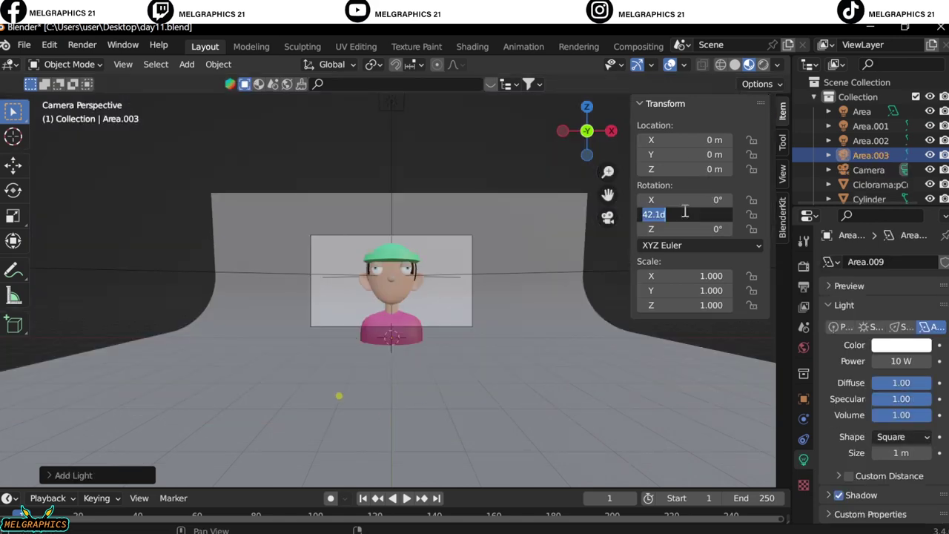
{"action": "type", "text": "90"}
{"action": "key", "text": "Return"}
{"action": "key", "text": "g"}
{"action": "key", "text": "x"}
{"action": "left_click", "coordinate": [561, 329]}
{"action": "key", "text": "g"}
{"action": "key", "text": "z"}
{"action": "left_click", "coordinate": [632, 284]}
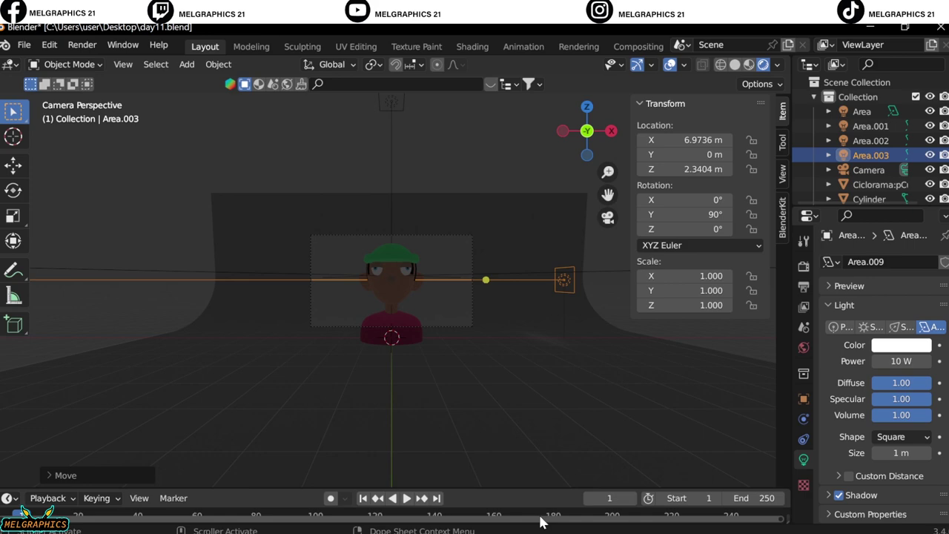
Set both front area lights to 4500 W power.
{"action": "middle_click_drag", "start_coordinate": [475, 400], "coordinate": [525, 396]}
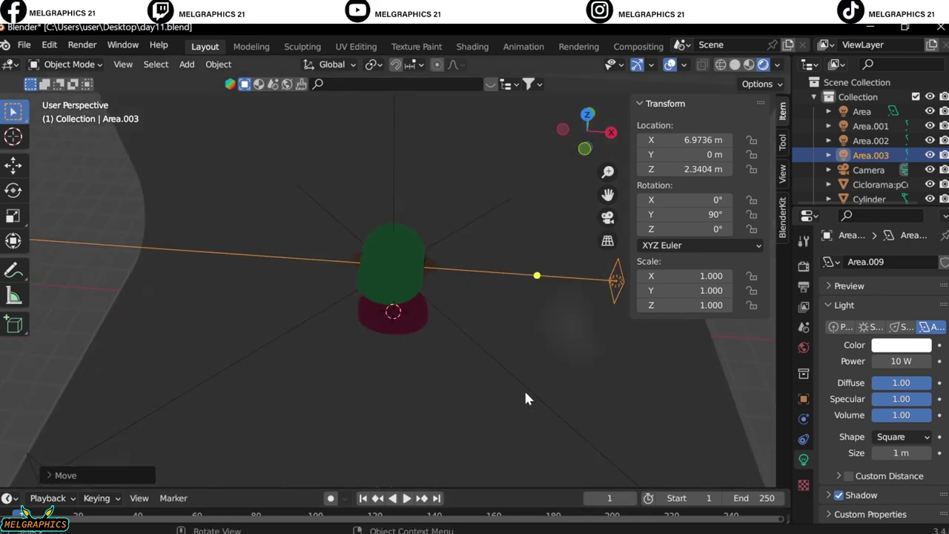
{"action": "left_click", "coordinate": [862, 111]}
{"action": "left_click", "coordinate": [902, 361]}
{"action": "type", "text": "100"}
{"action": "left_click", "coordinate": [870, 126]}
{"action": "left_click", "coordinate": [902, 361]}
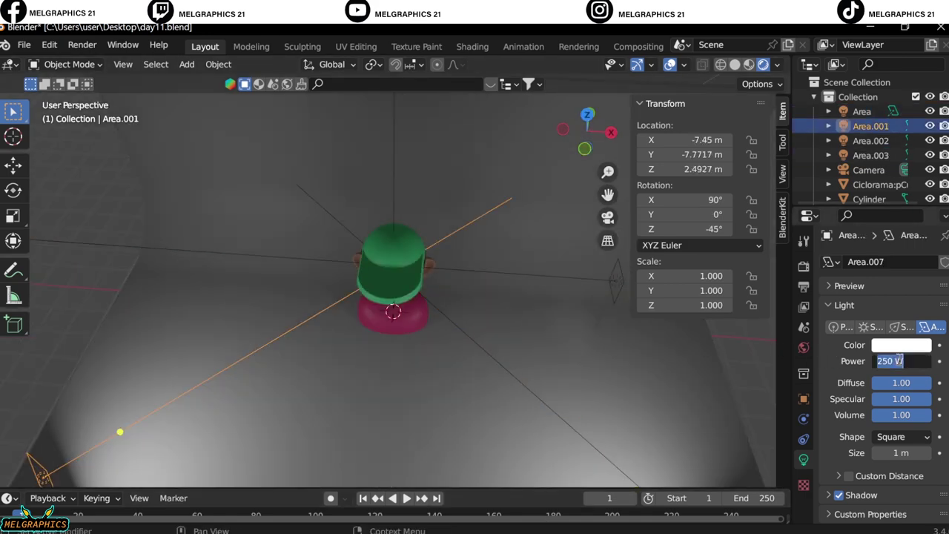
{"action": "type", "text": "4500"}
{"action": "key", "text": "Return"}
{"action": "left_click", "coordinate": [862, 112]}
{"action": "left_click", "coordinate": [902, 362]}
{"action": "type", "text": "450"}
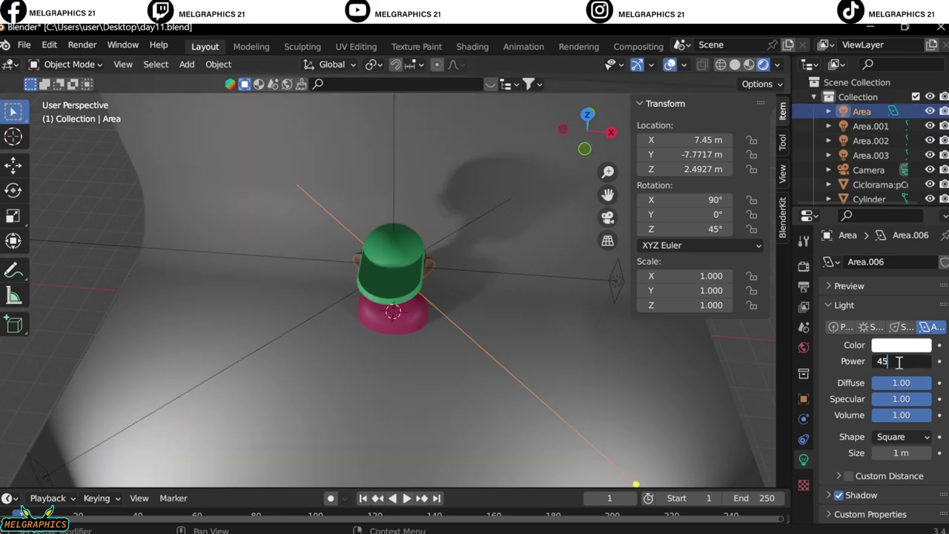
{"action": "key", "text": "Return"}
{"action": "key", "text": "KP_0"}
Set the overhead area light's power to 400 W.
{"action": "key", "text": "KP_0"}
{"action": "left_click", "coordinate": [871, 141]}
{"action": "left_click", "coordinate": [902, 361]}
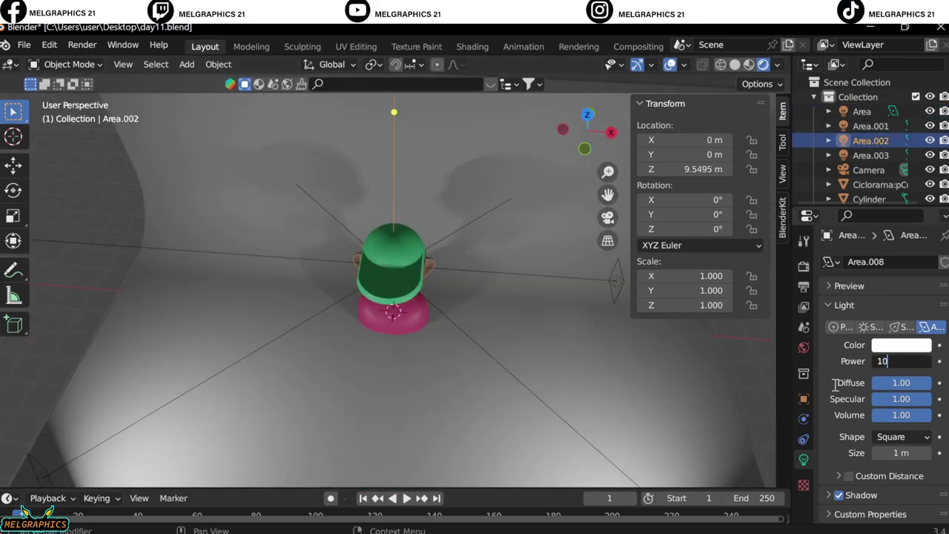
{"action": "type", "text": "400"}
{"action": "key", "text": "Return"}
Give the side area light an orange colour and 400 W power.
{"action": "key", "text": "KP_0"}
{"action": "key", "text": "KP_0"}
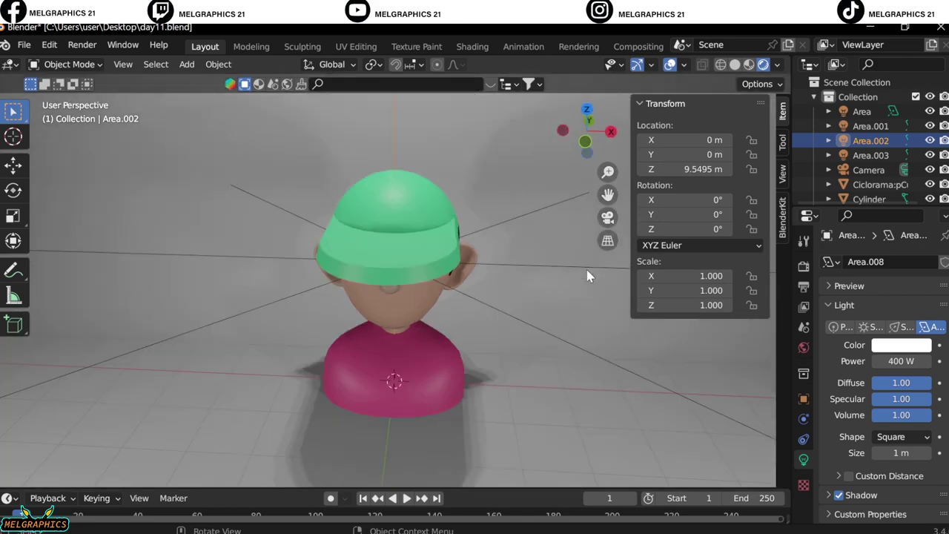
{"action": "left_click", "coordinate": [871, 155]}
{"action": "left_click", "coordinate": [901, 345]}
{"action": "left_click", "coordinate": [924, 89]}
{"action": "double_click", "coordinate": [902, 361]}
{"action": "key", "text": "Return"}
{"action": "key", "text": "KP_0"}
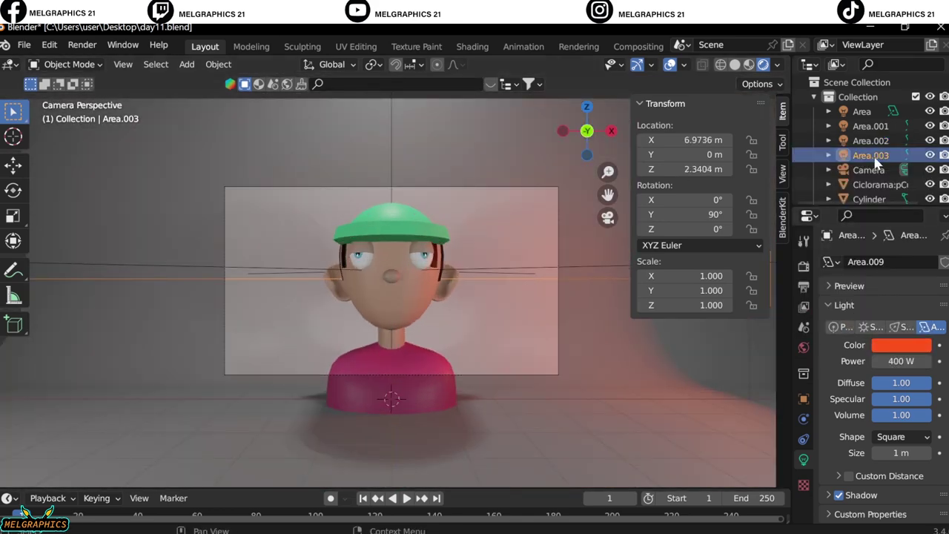
Rotate the bust slightly around Z with the lights and backdrop temporarily hidden.
{"action": "left_click_drag", "start_coordinate": [930, 111], "coordinate": [930, 184]}
{"action": "key", "text": "r"}
{"action": "key", "text": "z"}
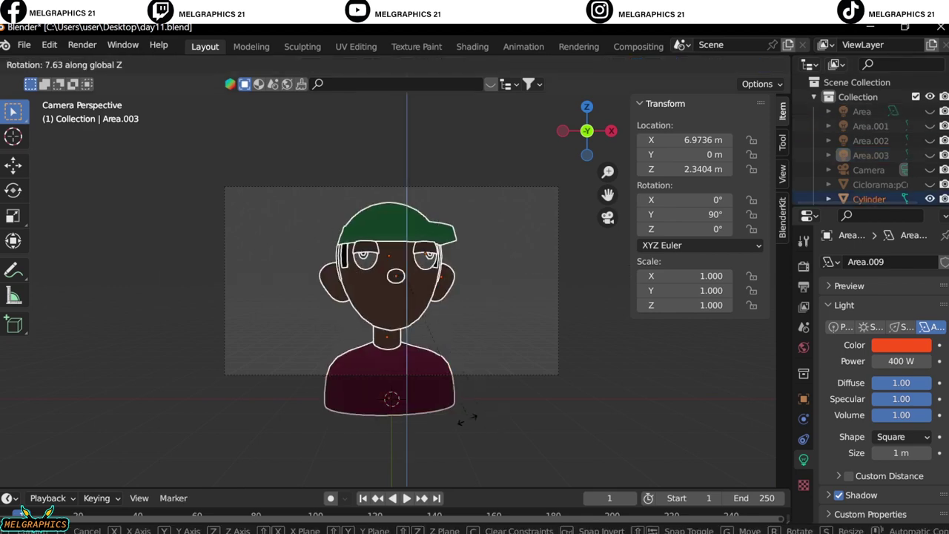
{"action": "left_click", "coordinate": [466, 330]}
{"action": "key", "text": "alt+h"}
Set the cyclorama backdrop's base colour to purple.
{"action": "left_click", "coordinate": [881, 184]}
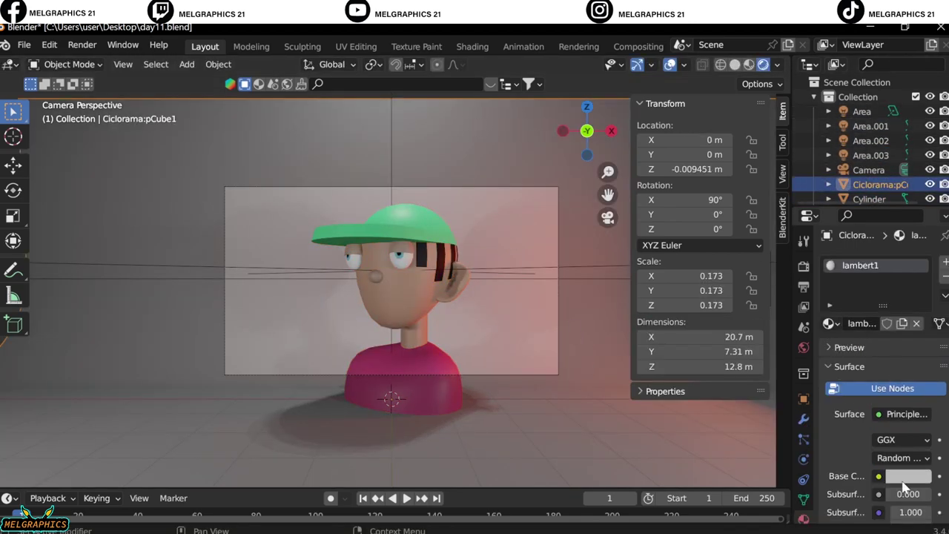
{"action": "left_click", "coordinate": [909, 476]}
{"action": "left_click", "coordinate": [861, 356]}
Render the current frame, inspect the result, and close the render window.
{"action": "left_click", "coordinate": [82, 44]}
{"action": "left_click", "coordinate": [114, 62]}
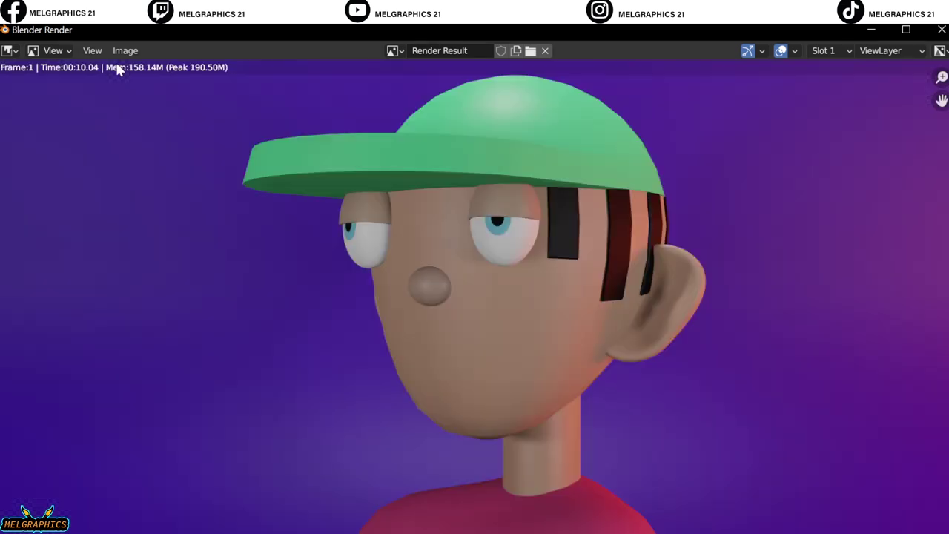
{"action": "scroll", "coordinate": [544, 348], "scroll_direction": "down", "scroll_amount": 3}
{"action": "scroll", "coordinate": [545, 348], "scroll_direction": "up", "scroll_amount": 1}
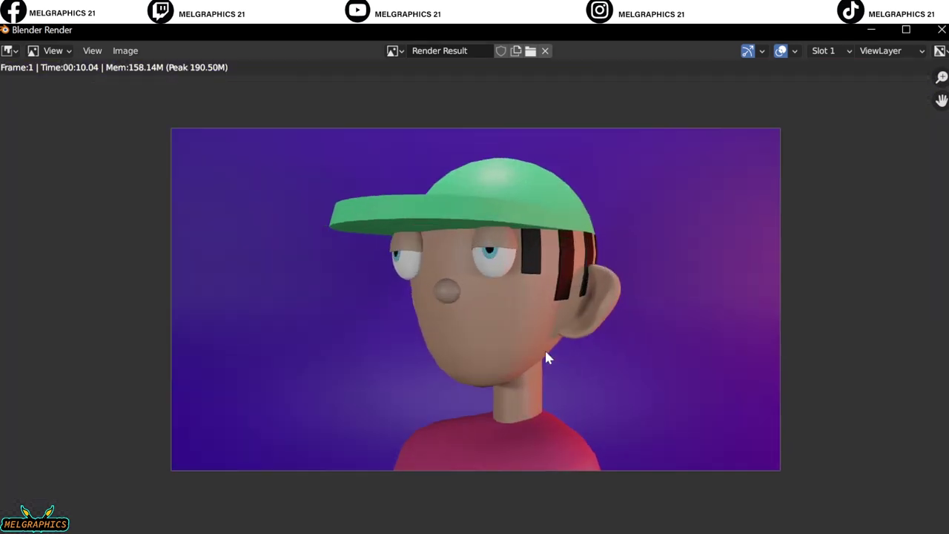
{"action": "key", "text": "Escape"}
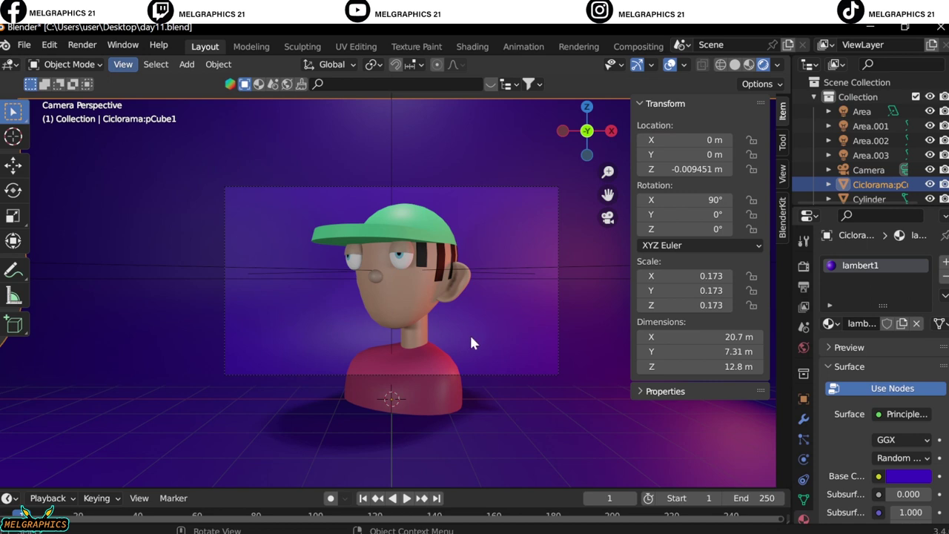